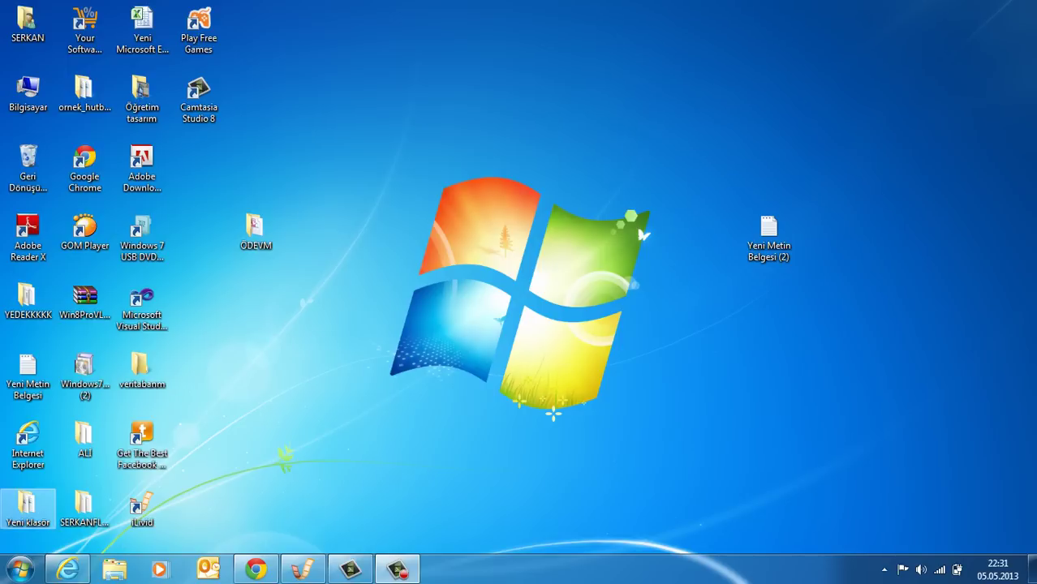
Step: Launch Microsoft Access 2010 from the Windows 7 Start menu
{"action": "left_click", "coordinate": [20, 570]}
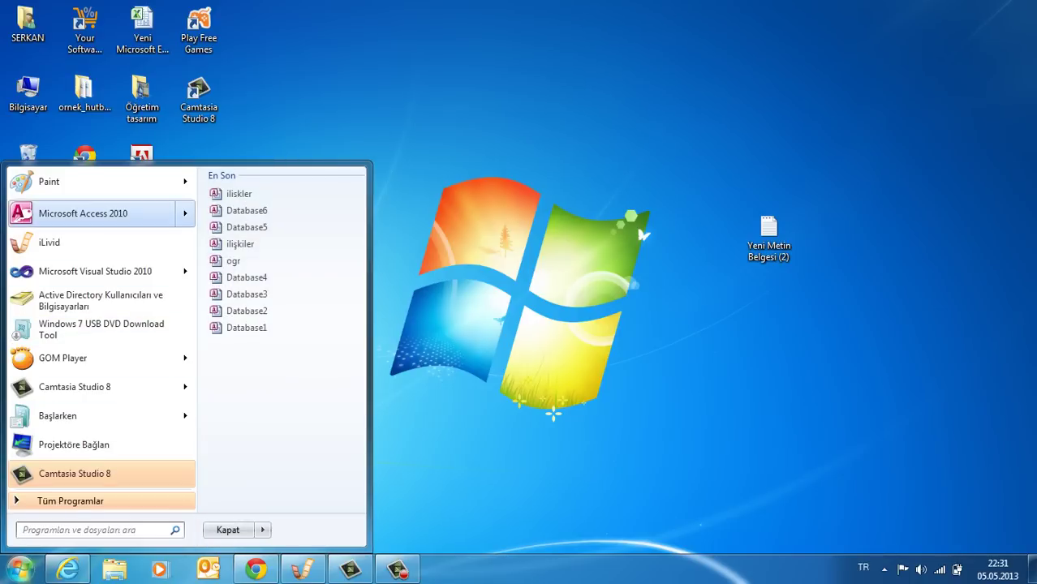
{"action": "left_click", "coordinate": [83, 213]}
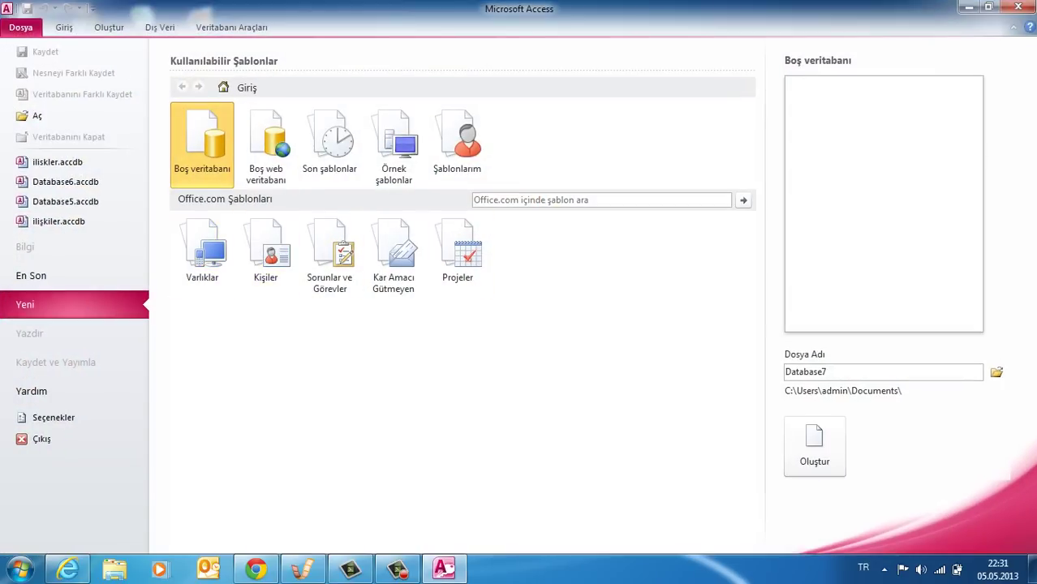
Step: Replace the default Database7 file name with iliskiler and create the blank database
{"action": "double_click", "coordinate": [805, 372]}
{"action": "left_click", "coordinate": [805, 372]}
{"action": "double_click", "coordinate": [804, 372]}
{"action": "key", "text": "BackSpace"}
{"action": "type", "text": "il"}
{"action": "type", "text": "iskiler"}
{"action": "key", "text": "Return"}
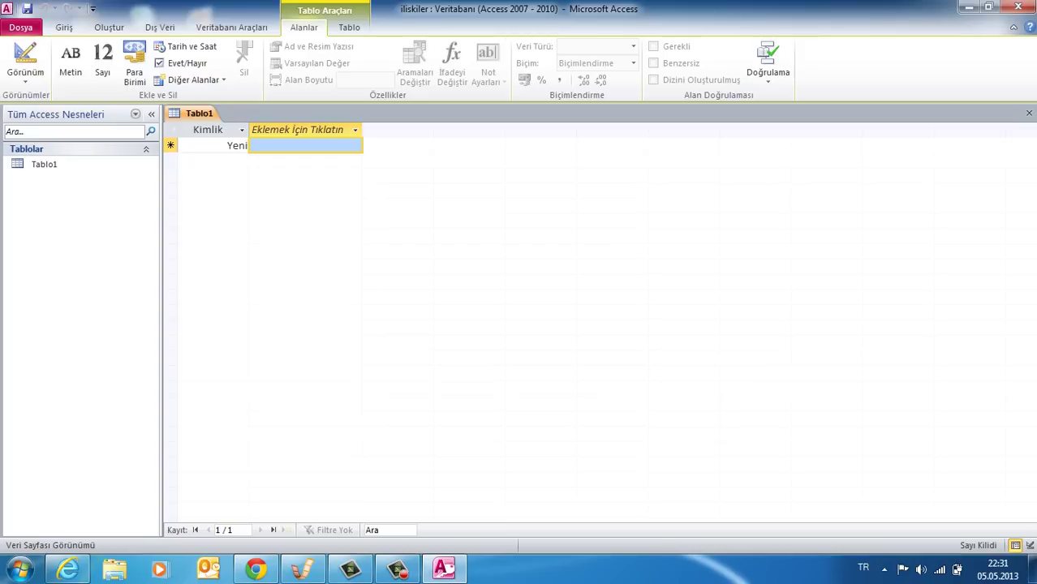
Step: Add a Sayı (number) field and text fields after Kimlik in Tablo1
{"action": "left_click", "coordinate": [298, 130]}
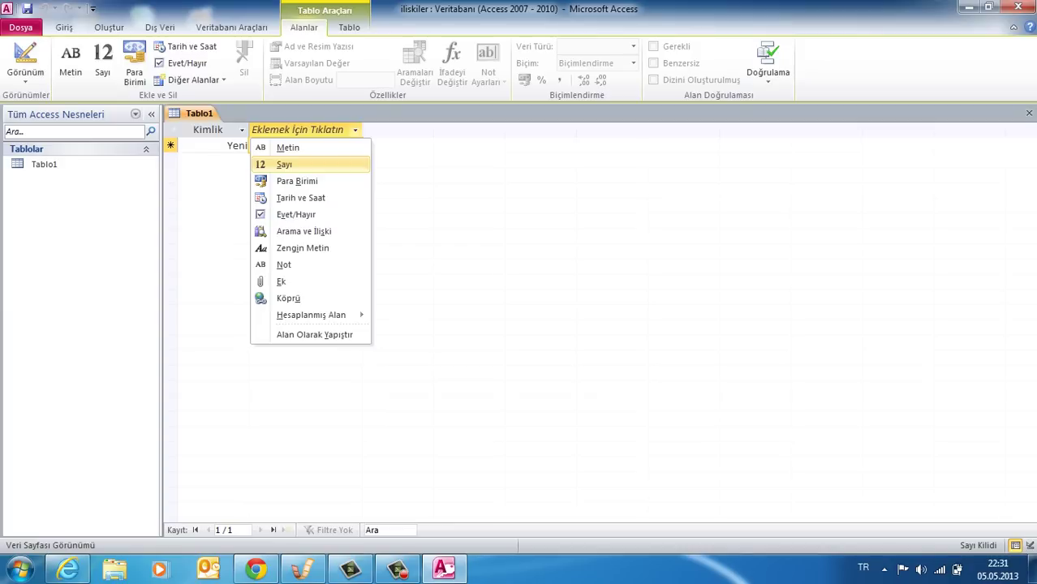
{"action": "key", "text": "Return"}
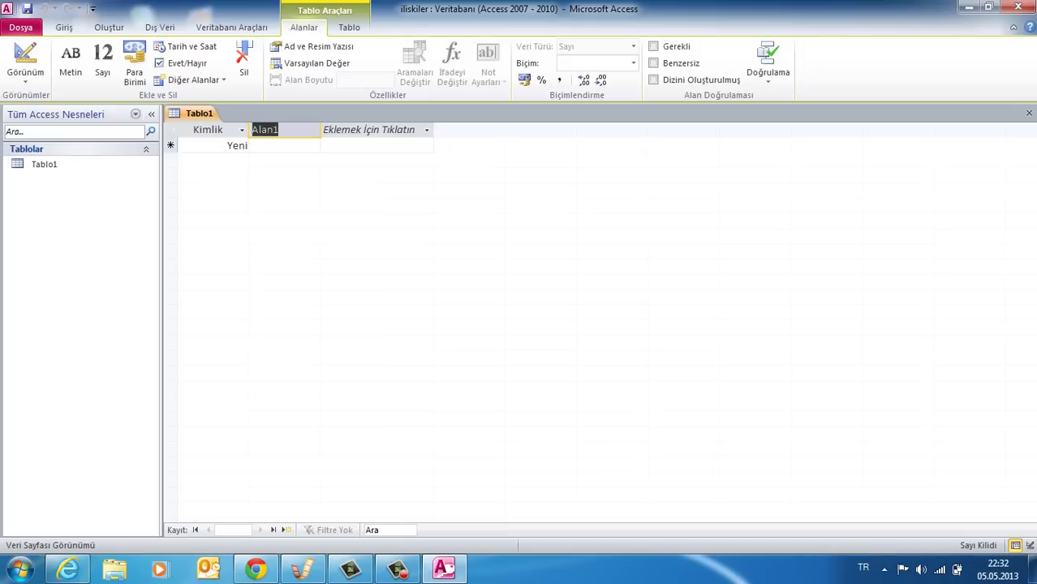
{"action": "key", "text": "Return"}
{"action": "key", "text": "Return"}
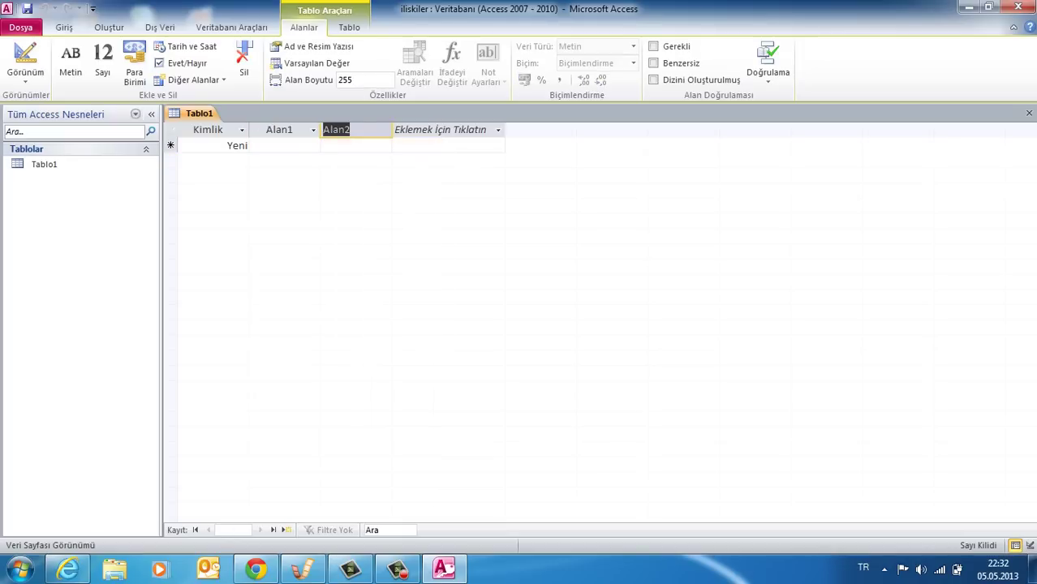
{"action": "key", "text": "Return"}
{"action": "key", "text": "Return"}
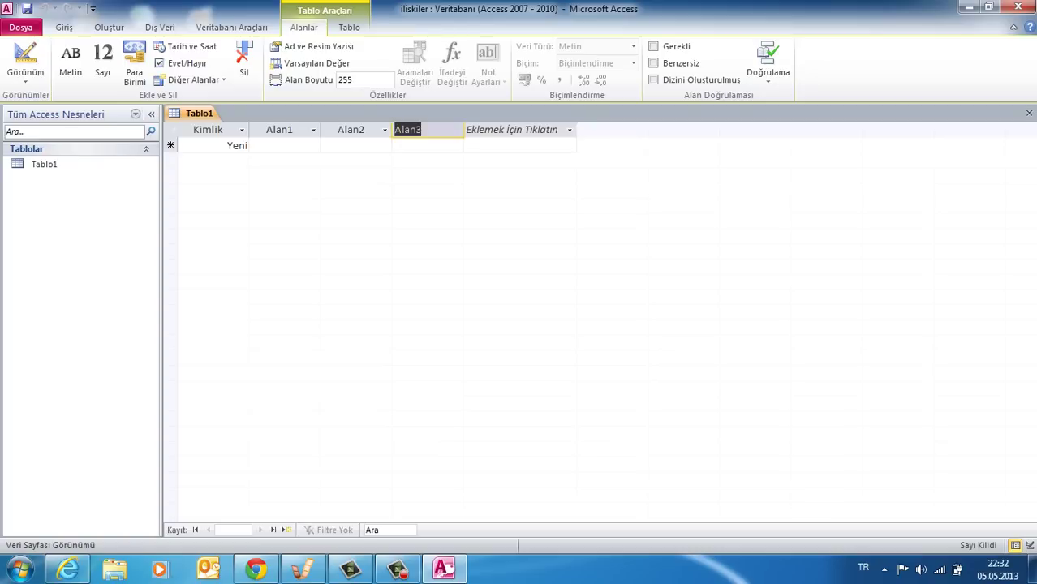
Step: Rename the new fields okulno, ad and soyad
{"action": "double_click", "coordinate": [264, 130]}
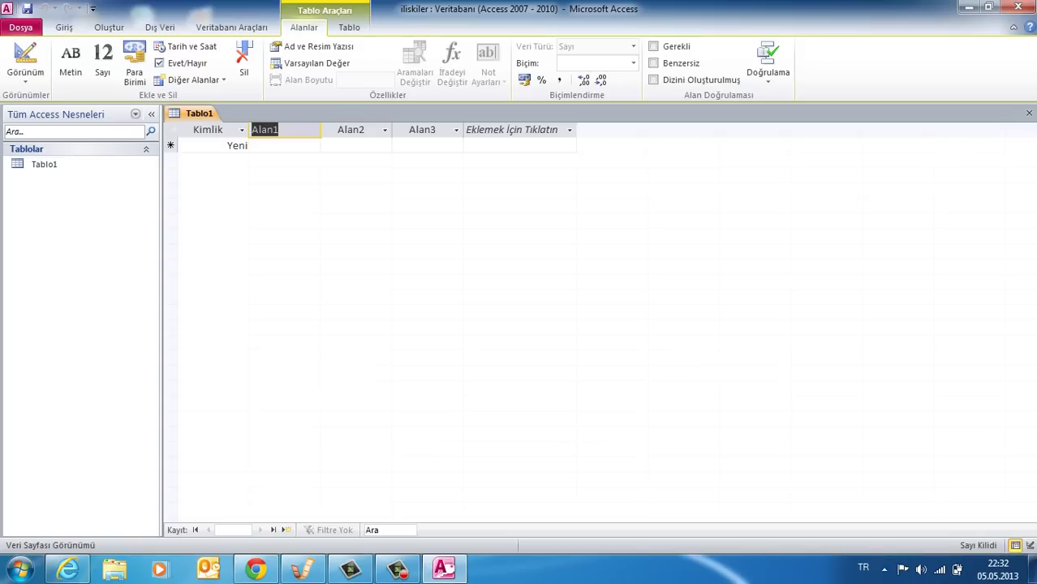
{"action": "key", "text": "BackSpace"}
{"action": "type", "text": "okul"}
{"action": "type", "text": "no"}
{"action": "key", "text": "Return"}
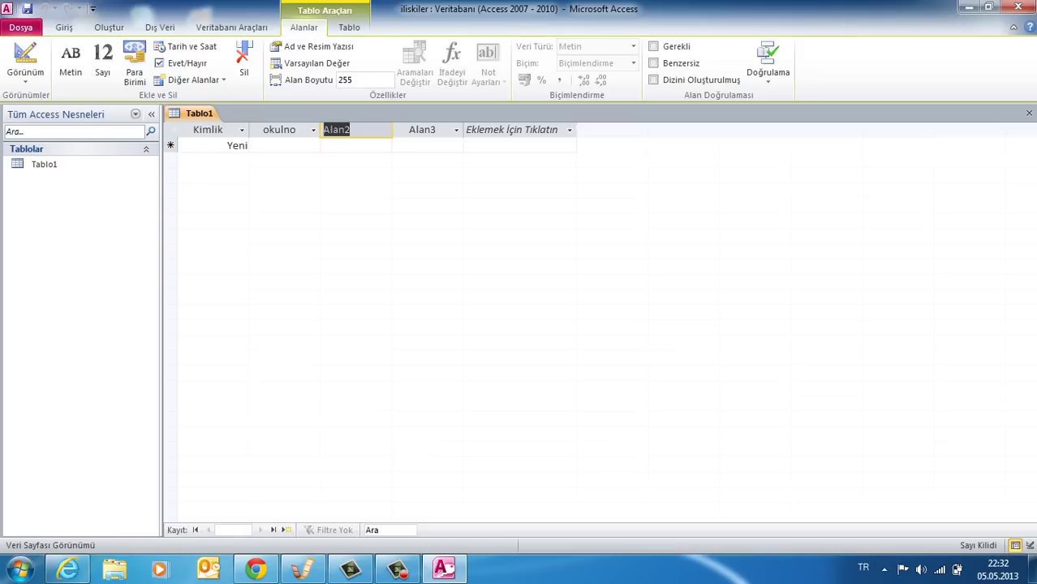
{"action": "type", "text": "a"}
{"action": "type", "text": "d"}
{"action": "key", "text": "Return"}
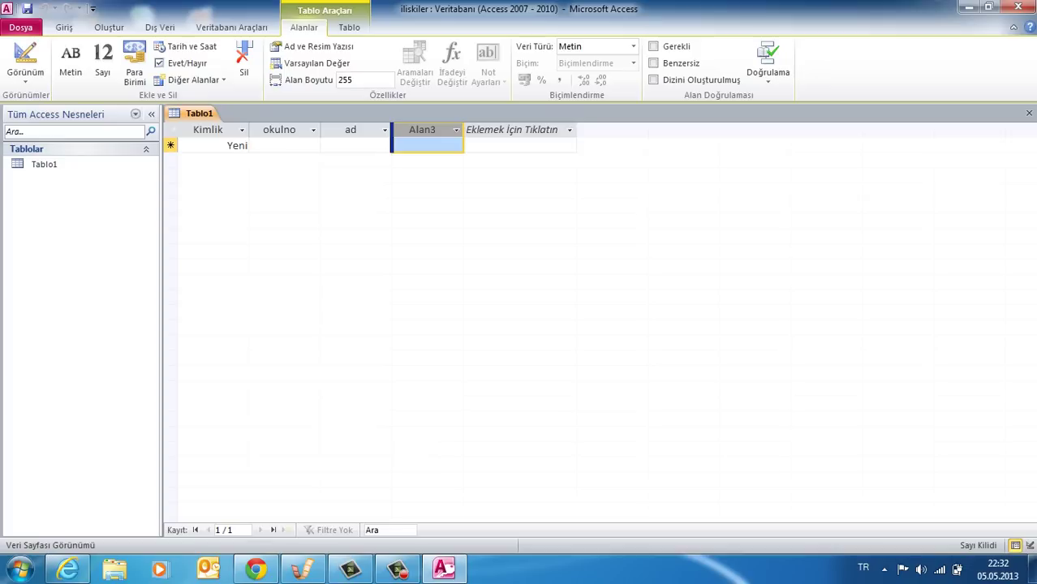
{"action": "type", "text": "soy"}
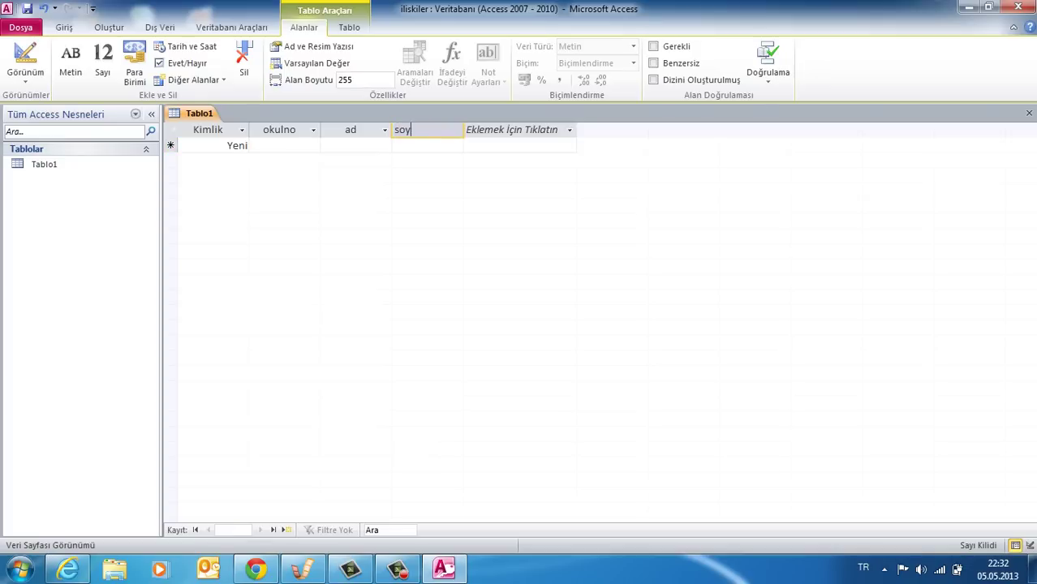
{"action": "type", "text": "ad"}
{"action": "left_click", "coordinate": [355, 145]}
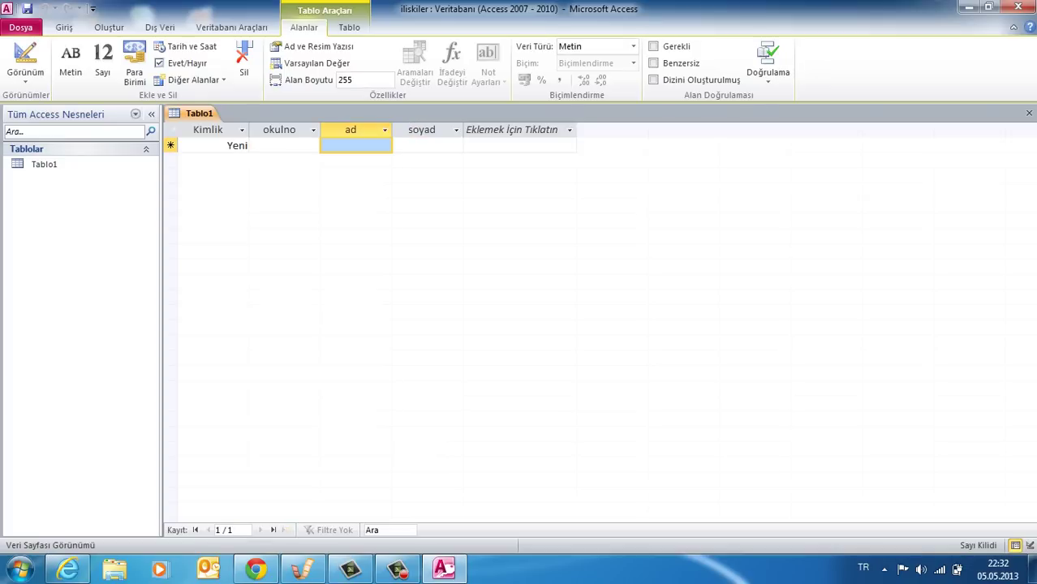
Step: Enter the first student record with okulno 123 and the student's first and last name
{"action": "left_click", "coordinate": [284, 146]}
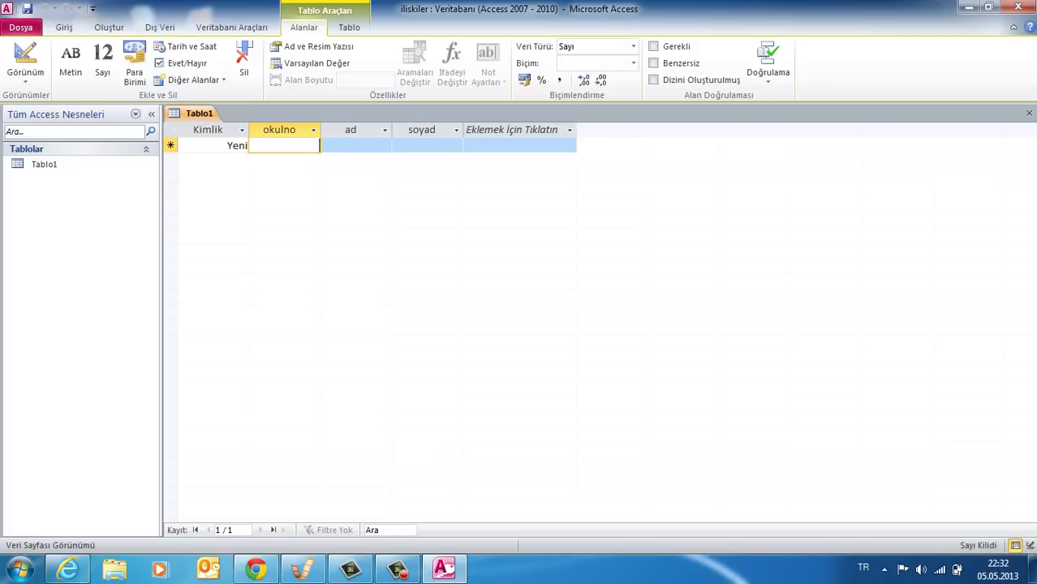
{"action": "type", "text": "123"}
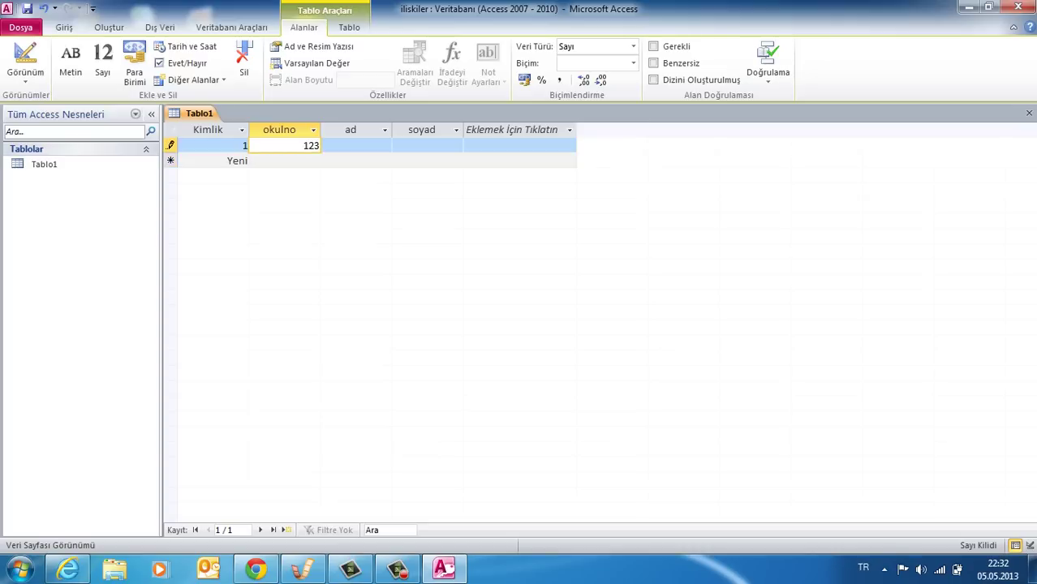
{"action": "key", "text": "Tab"}
{"action": "type", "text": "Se"}
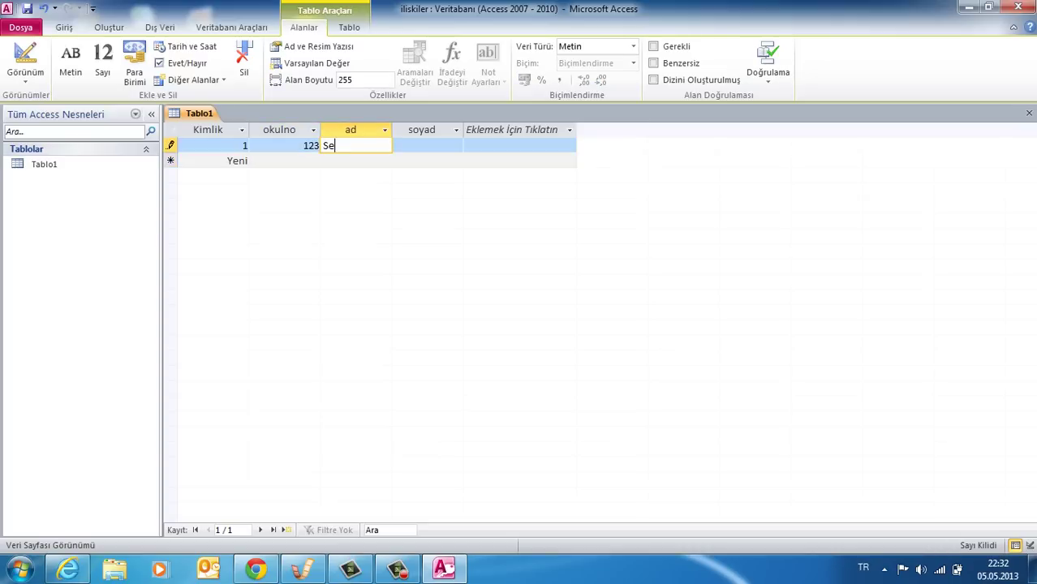
{"action": "type", "text": "rkan"}
{"action": "key", "text": "Tab"}
{"action": "key", "text": "Caps_Lock"}
{"action": "type", "text": "AK"}
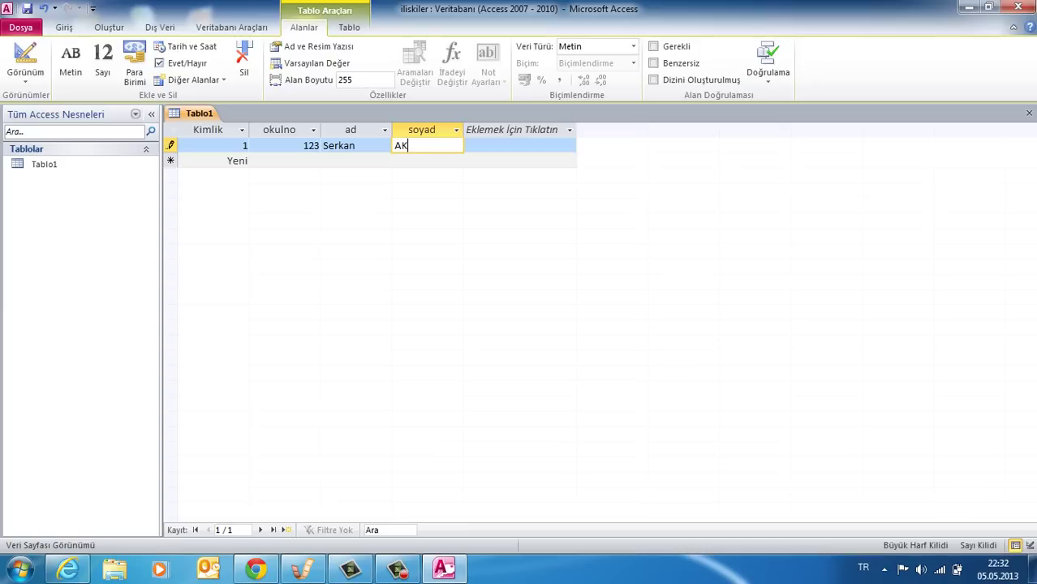
{"action": "type", "text": "ÇEŞME"}
{"action": "key", "text": "Tab"}
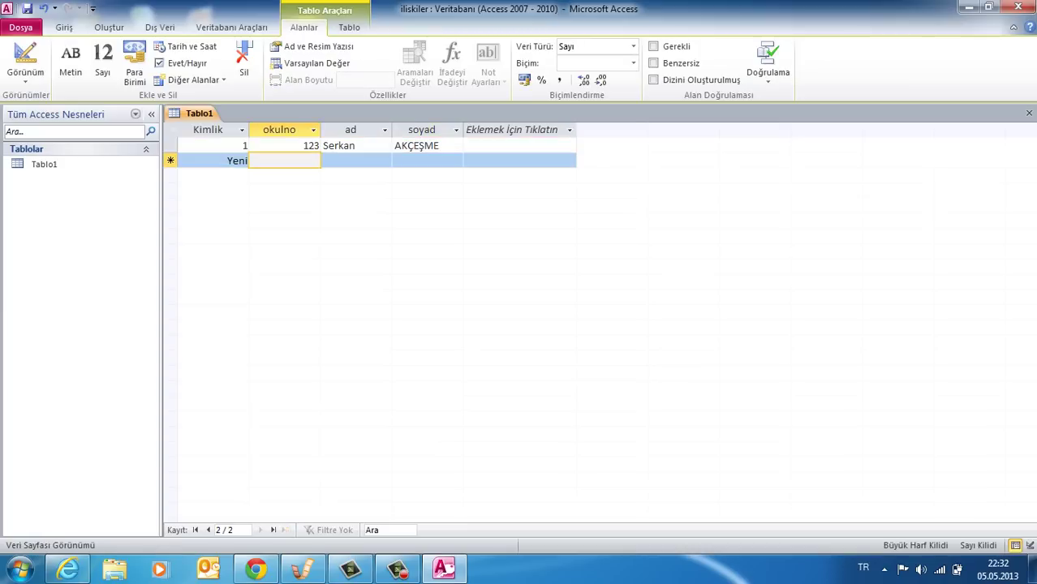
Step: Enter the second student record with okulno 124 and the student's first and last name
{"action": "type", "text": "124"}
{"action": "key", "text": "Tab"}
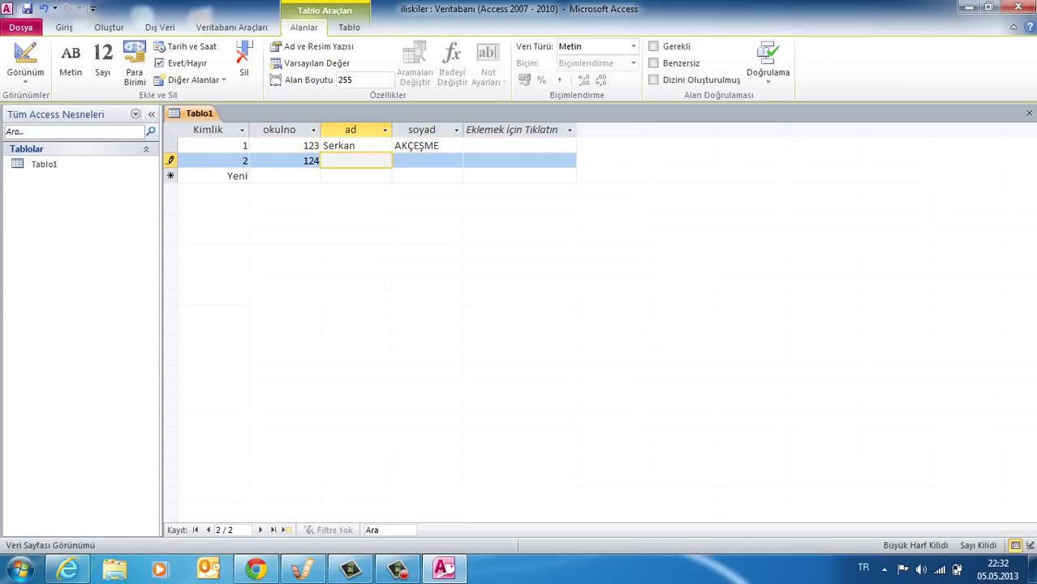
{"action": "type", "text": "E"}
{"action": "key", "text": "Caps_Lock"}
{"action": "type", "text": "rkan"}
{"action": "key", "text": "Tab"}
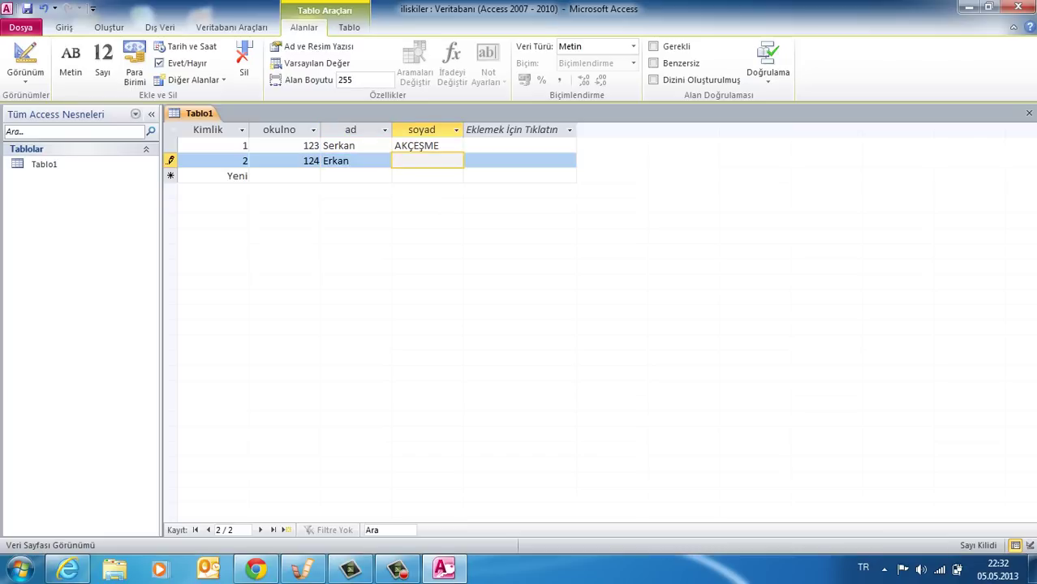
{"action": "key", "text": "Caps_Lock"}
{"action": "type", "text": "TE"}
{"action": "type", "text": "PE"}
Step: Save the student table as ogr, correcting the uppercase name to lowercase
{"action": "key", "text": "ctrl+s"}
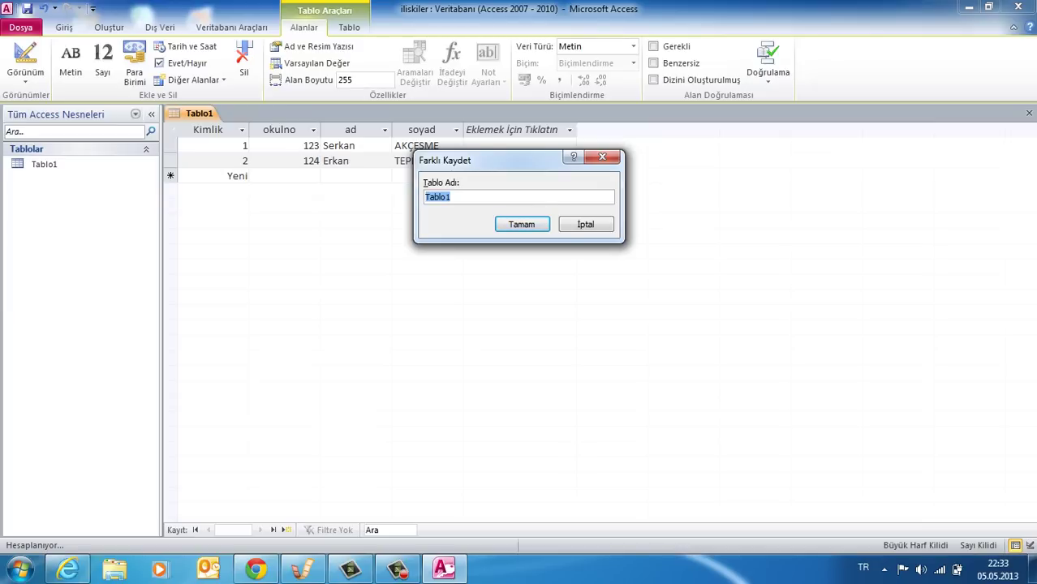
{"action": "type", "text": "OG"}
{"action": "type", "text": "R"}
{"action": "key", "text": "BackSpace"}
{"action": "key", "text": "BackSpace"}
{"action": "key", "text": "BackSpace"}
{"action": "key", "text": "Caps_Lock"}
{"action": "type", "text": "ogr"}
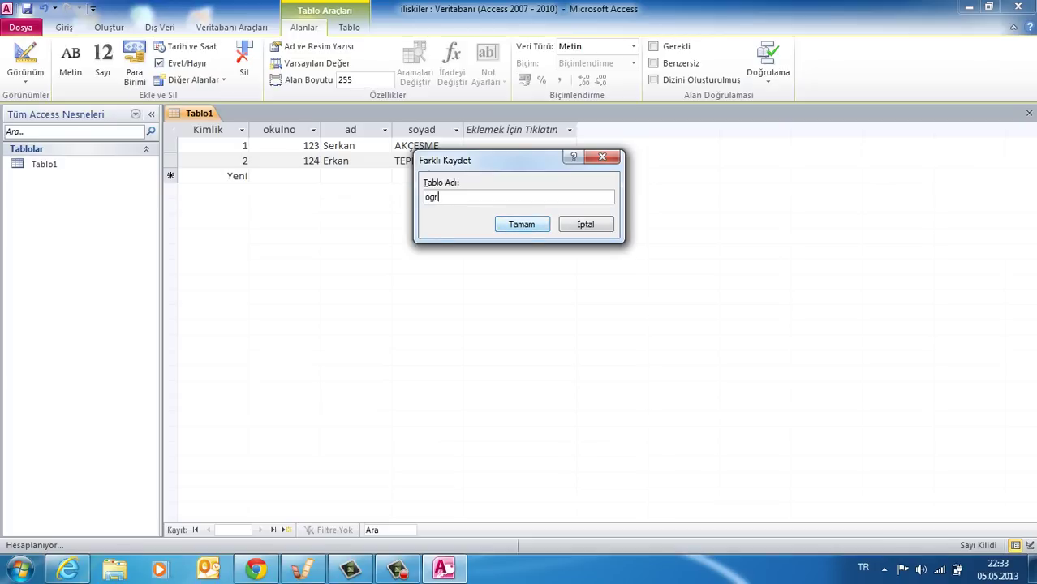
{"action": "key", "text": "Return"}
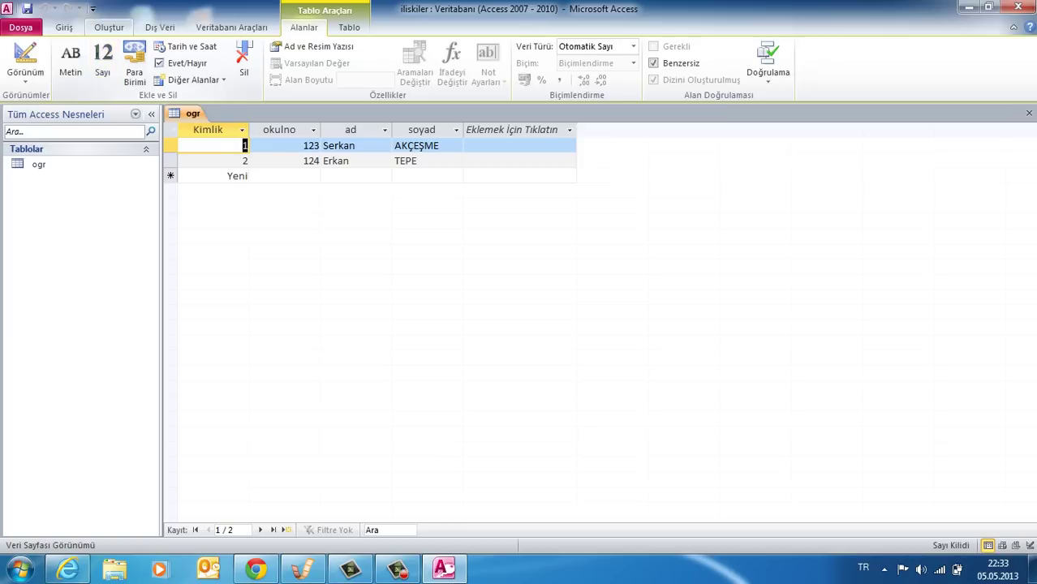
{"action": "left_click", "coordinate": [108, 27]}
Step: Create a new table and add two Metin (text) columns to it
{"action": "left_click", "coordinate": [72, 57]}
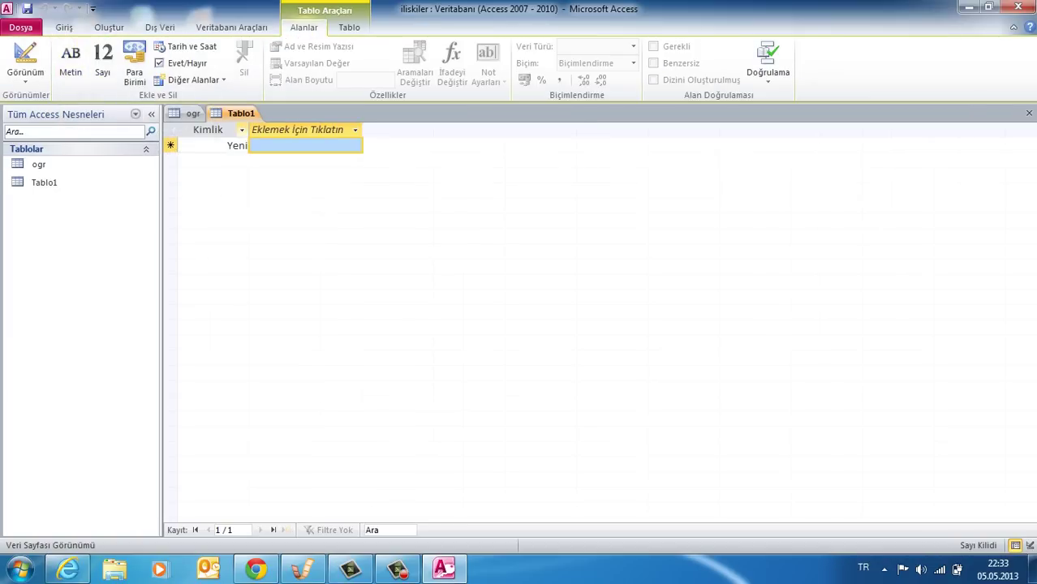
{"action": "left_click", "coordinate": [355, 130]}
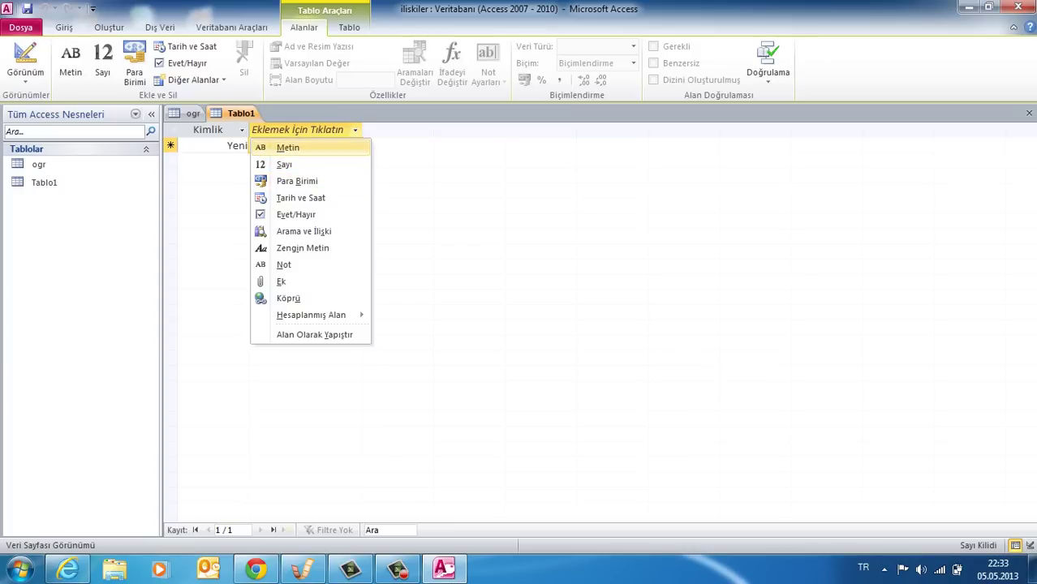
{"action": "left_click", "coordinate": [288, 148]}
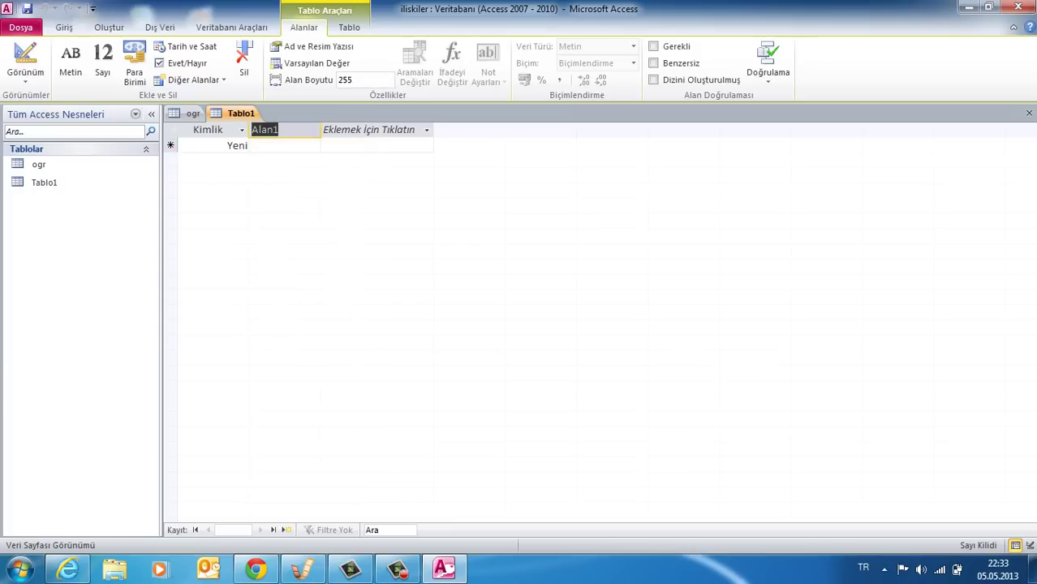
{"action": "key", "text": "Return"}
{"action": "key", "text": "Return"}
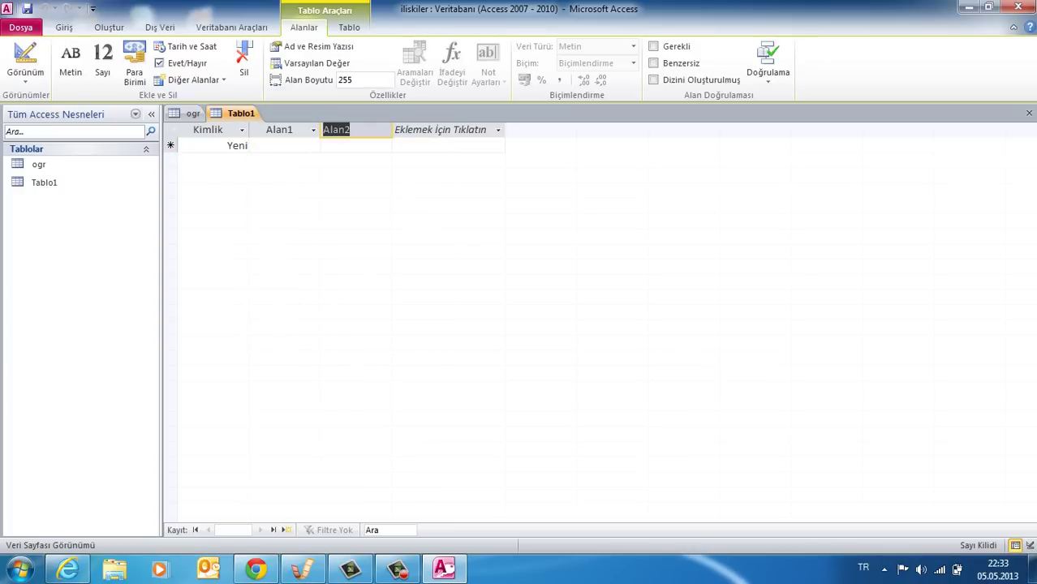
Step: Name the two new columns il and ilçe
{"action": "left_click", "coordinate": [279, 130]}
{"action": "left_click", "coordinate": [279, 130]}
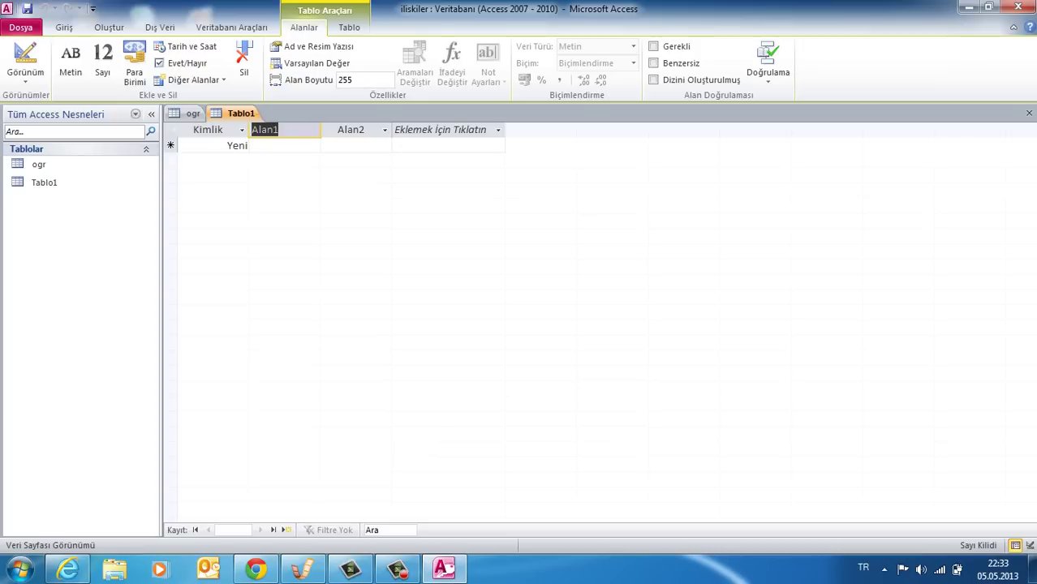
{"action": "type", "text": "i"}
{"action": "type", "text": "l"}
{"action": "key", "text": "Tab"}
{"action": "type", "text": "il"}
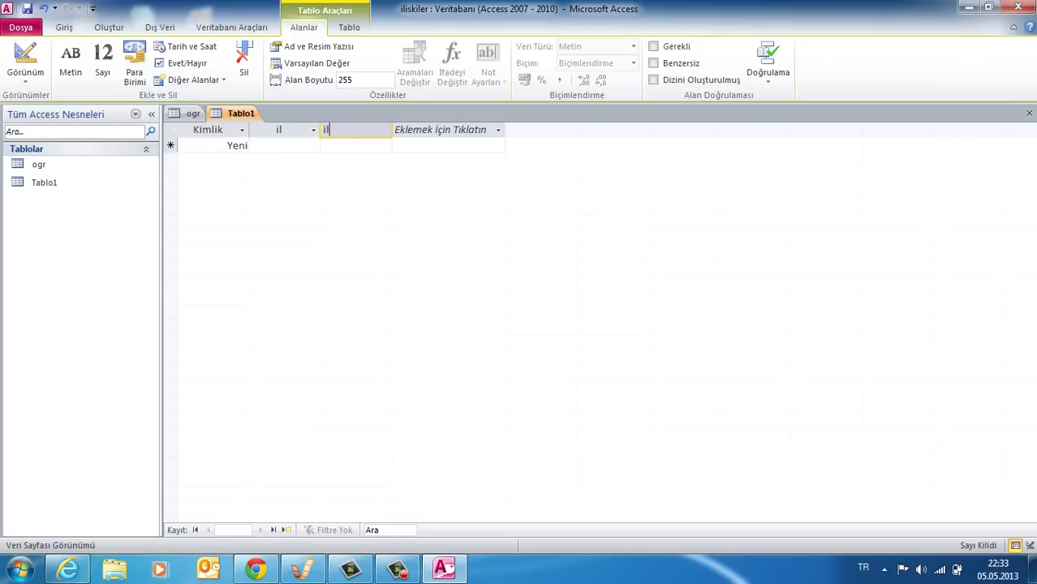
{"action": "type", "text": "çe"}
{"action": "key", "text": "Return"}
Step: Enter the first record: il Ankara, ilçe Elmadağ
{"action": "key", "text": "Caps_Lock"}
{"action": "type", "text": "A"}
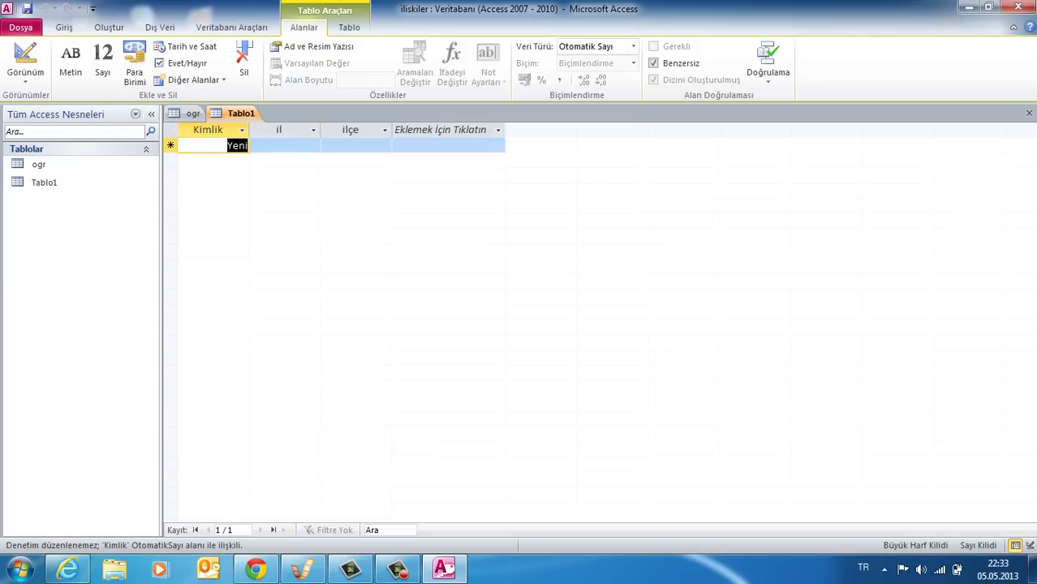
{"action": "left_click", "coordinate": [284, 146]}
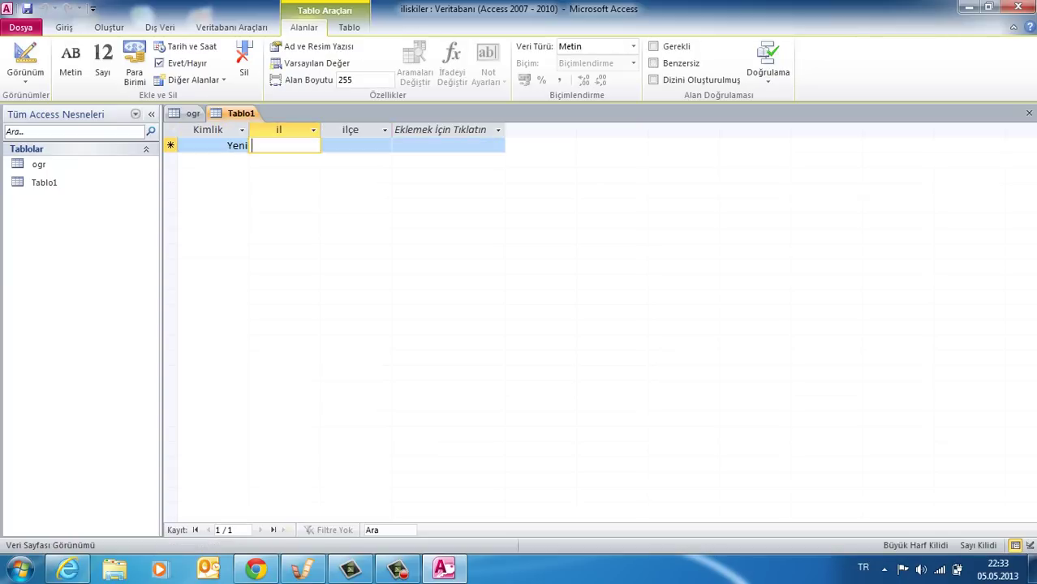
{"action": "type", "text": "A"}
{"action": "key", "text": "Caps_Lock"}
{"action": "type", "text": "nka"}
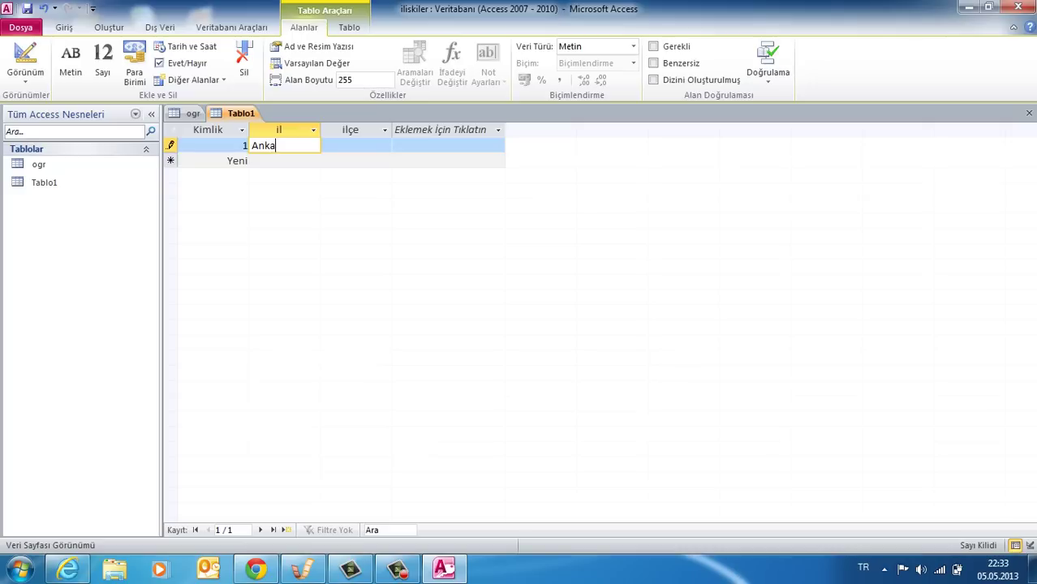
{"action": "type", "text": "ra"}
{"action": "left_click", "coordinate": [355, 145]}
{"action": "key", "text": "Caps_Lock"}
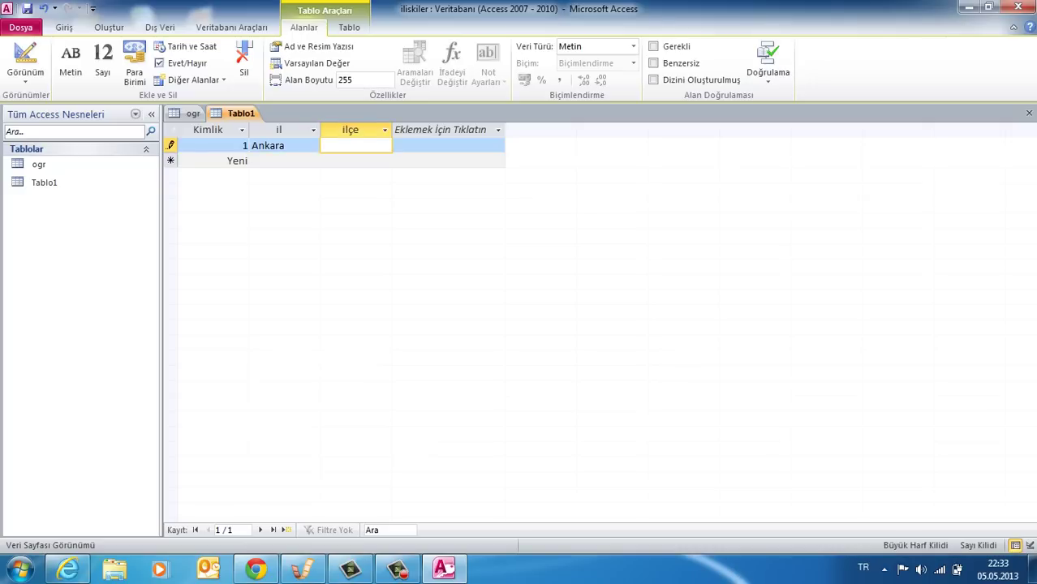
{"action": "type", "text": "E"}
{"action": "key", "text": "Caps_Lock"}
{"action": "type", "text": "lmada"}
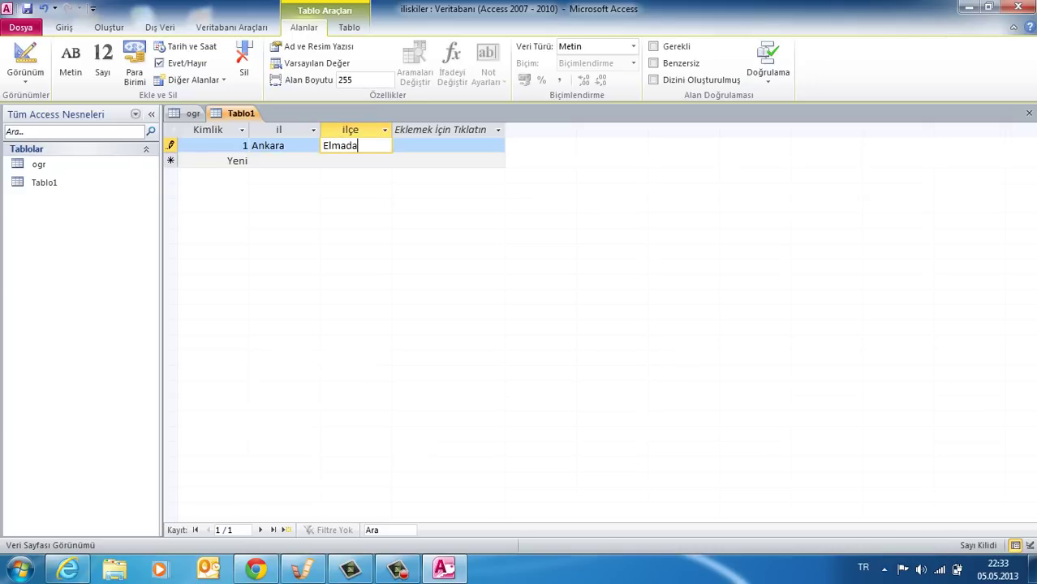
{"action": "type", "text": "ğ"}
Step: Enter the second record: il Çorum, ilçe Merkez
{"action": "left_click", "coordinate": [276, 160]}
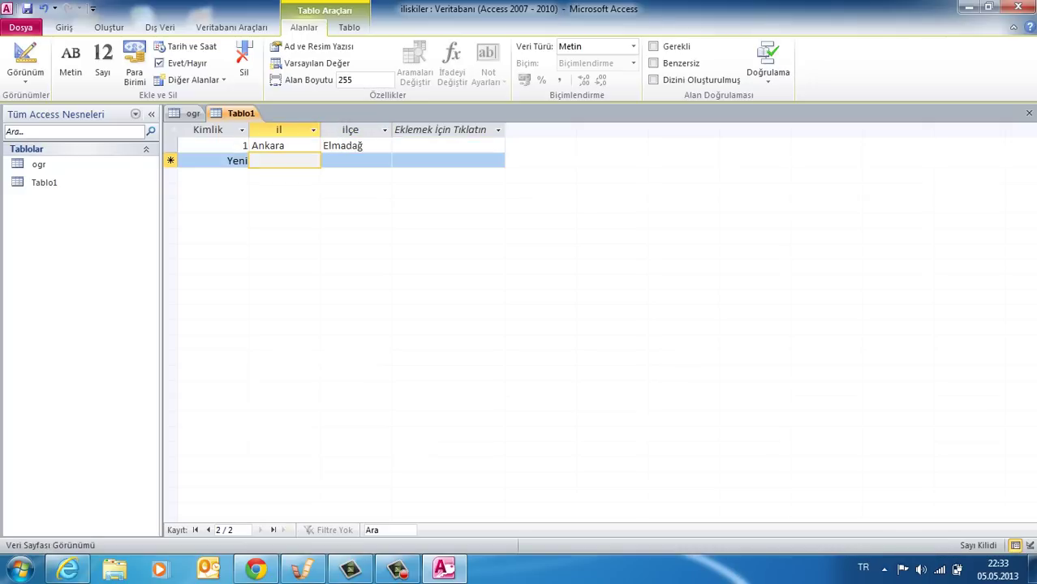
{"action": "key", "text": "Caps_Lock"}
{"action": "type", "text": "Ç"}
{"action": "key", "text": "Caps_Lock"}
{"action": "type", "text": "oru"}
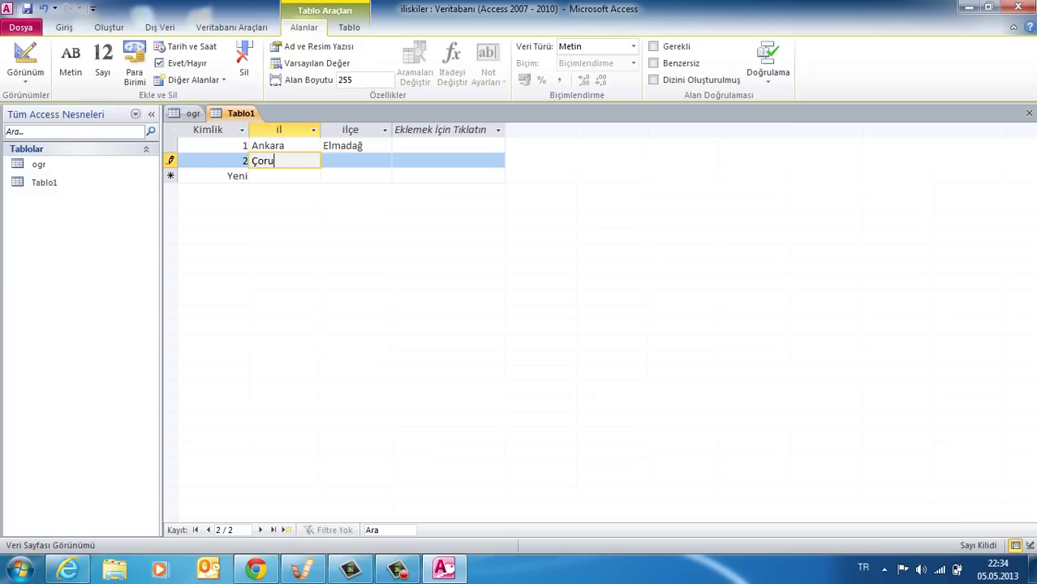
{"action": "type", "text": "m"}
{"action": "key", "text": "Tab"}
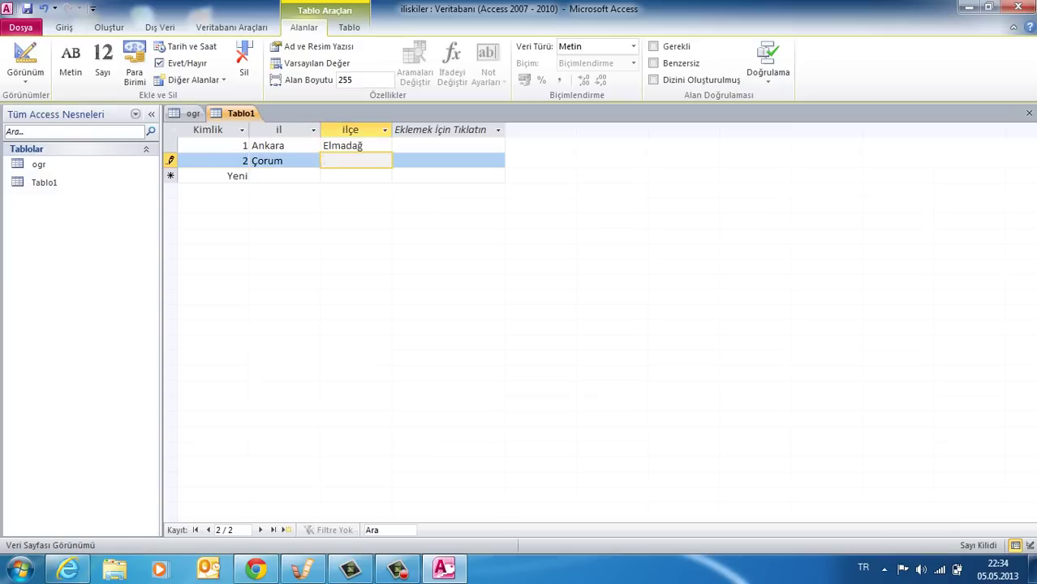
{"action": "type", "text": "m"}
{"action": "key", "text": "BackSpace"}
{"action": "key", "text": "Caps_Lock"}
{"action": "type", "text": "M"}
{"action": "key", "text": "Caps_Lock"}
{"action": "type", "text": "erkez"}
Step: Save the second table as adres and select it in the navigation pane
{"action": "key", "text": "ctrl+s"}
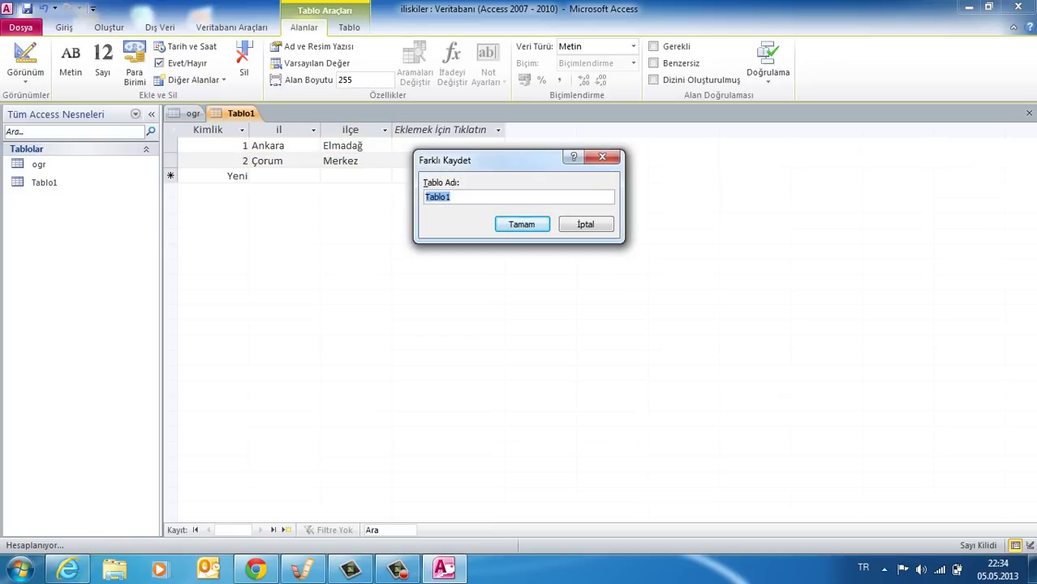
{"action": "type", "text": "adre"}
{"action": "type", "text": "s"}
{"action": "key", "text": "Return"}
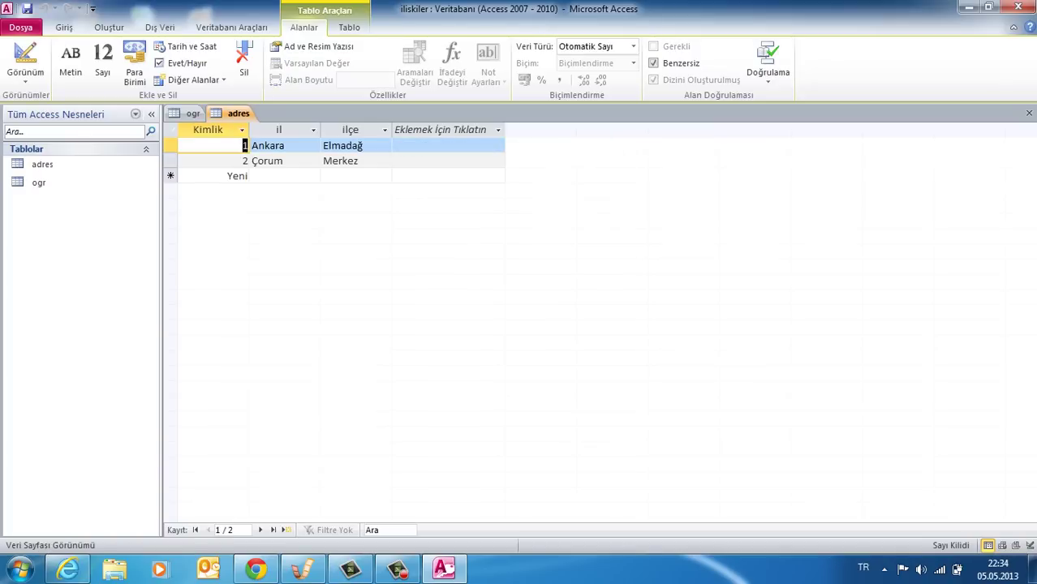
{"action": "left_click", "coordinate": [38, 183]}
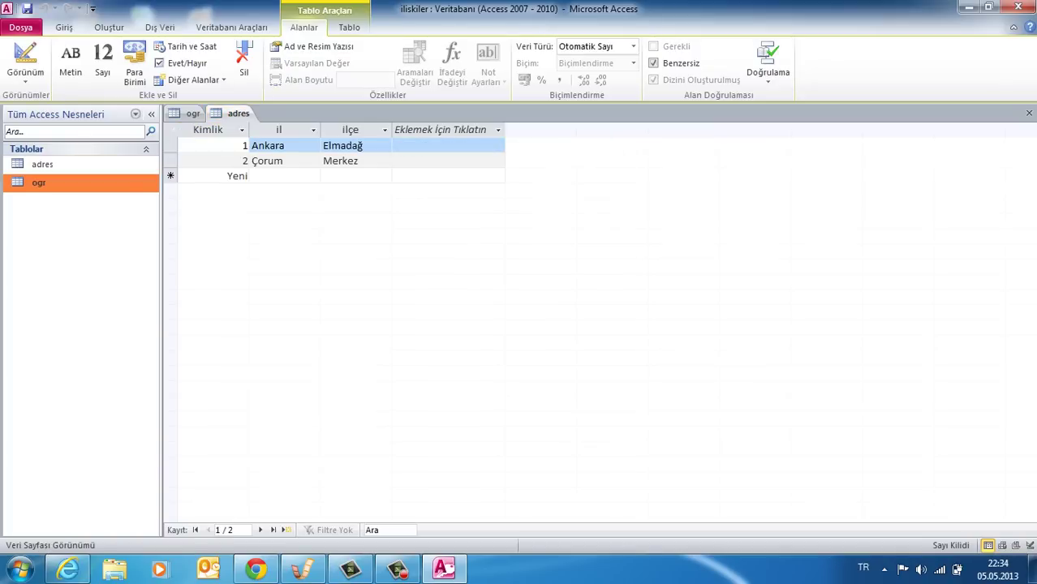
{"action": "left_click", "coordinate": [68, 165]}
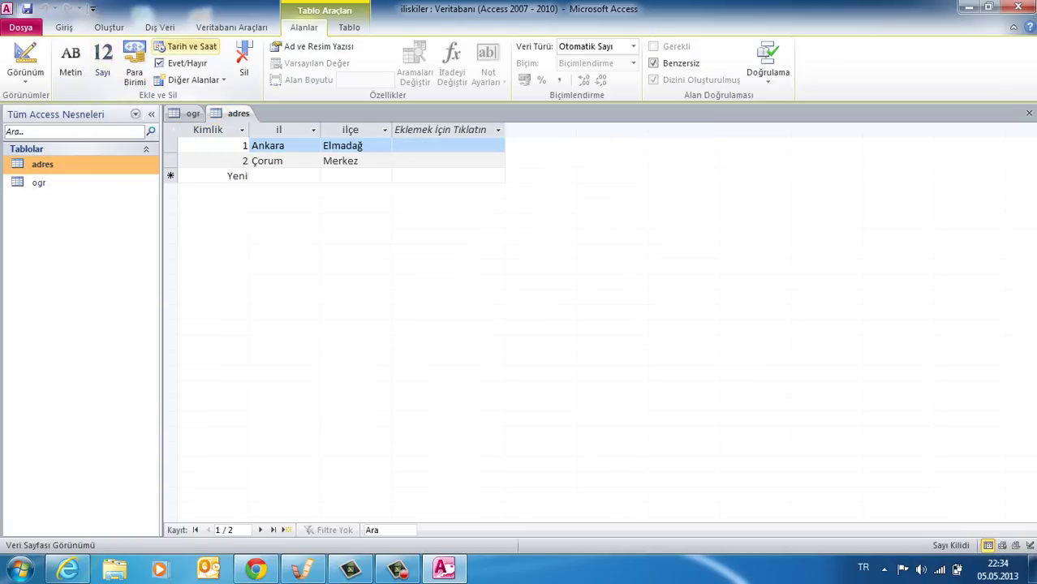
Step: Open İlişkiler from Veritabanı Araçları and add the adres and ogr tables
{"action": "left_click", "coordinate": [231, 26]}
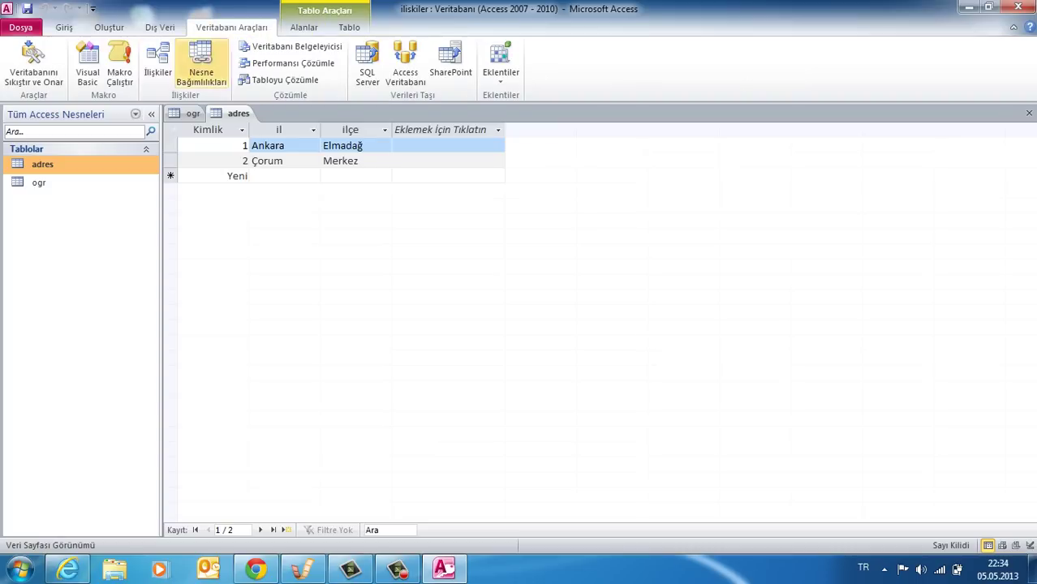
{"action": "left_click", "coordinate": [158, 63]}
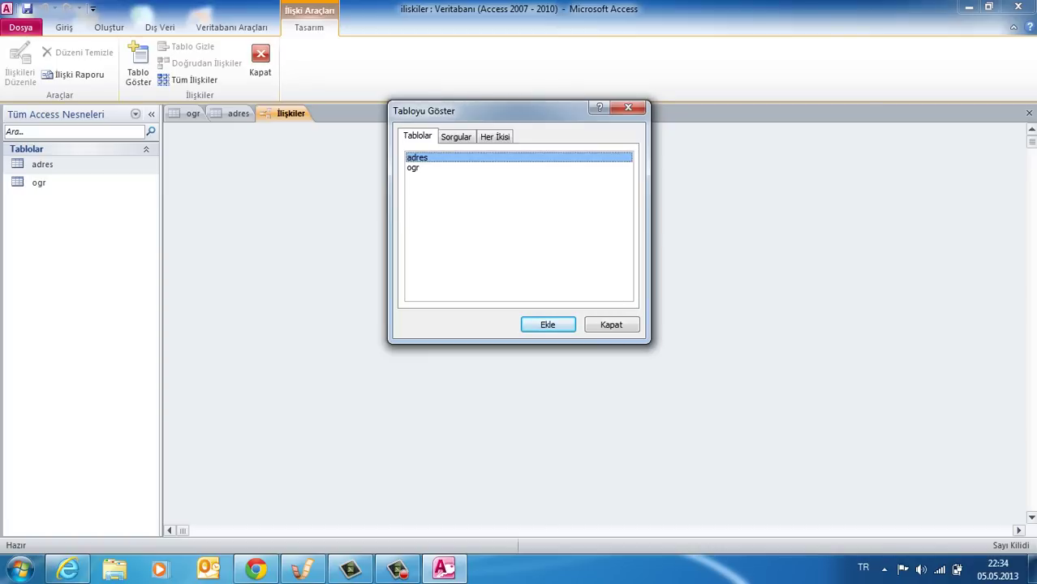
{"action": "left_click", "coordinate": [547, 324]}
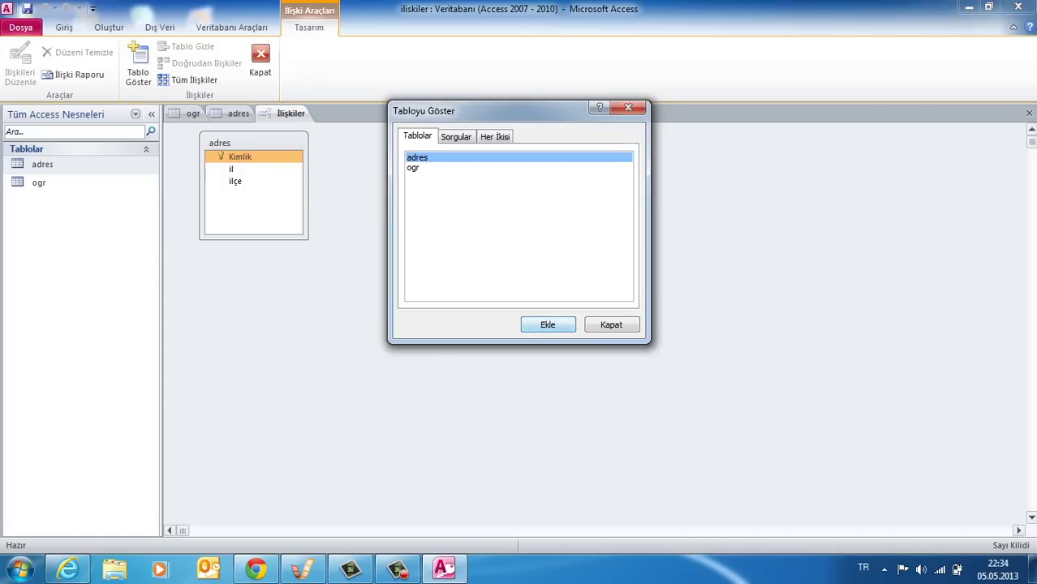
{"action": "left_click", "coordinate": [413, 167]}
{"action": "left_click", "coordinate": [548, 325]}
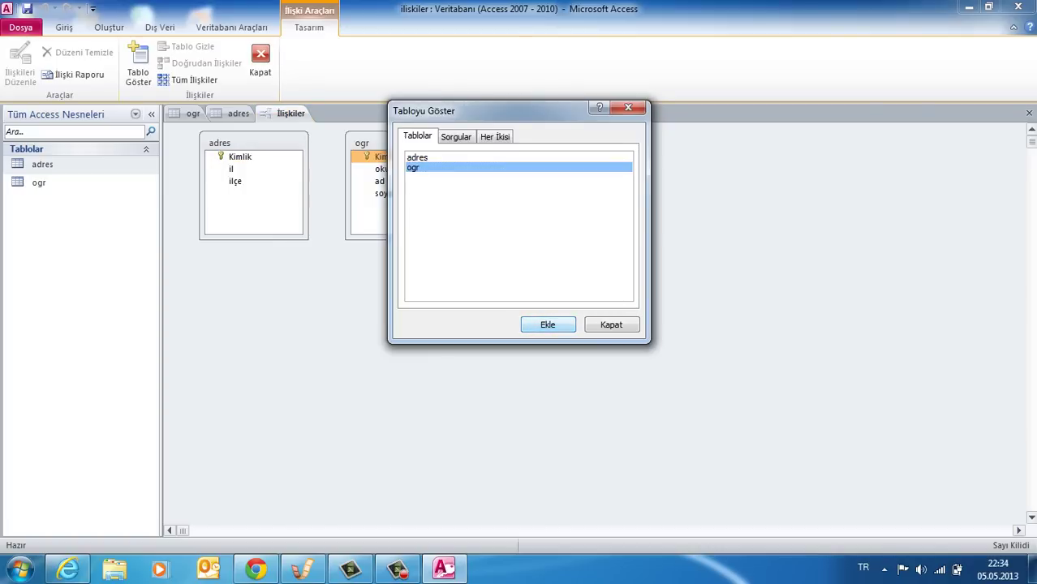
{"action": "left_click", "coordinate": [611, 324]}
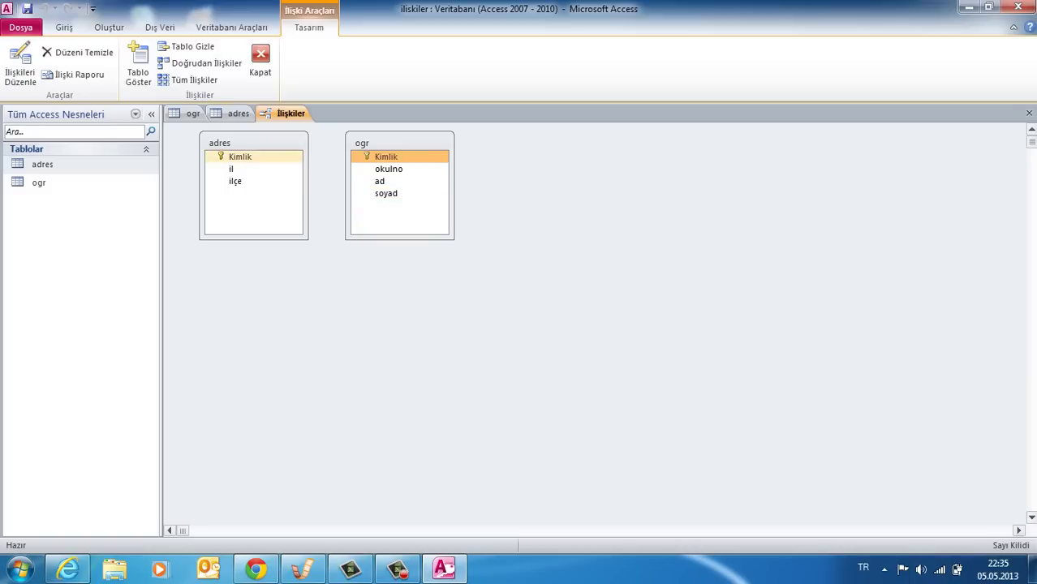
Step: Link adres Kimlik to ogr okulno with Oluştur, then reopen the relationship's settings
{"action": "left_click", "coordinate": [240, 156]}
{"action": "left_click_drag", "start_coordinate": [240, 157], "coordinate": [389, 168]}
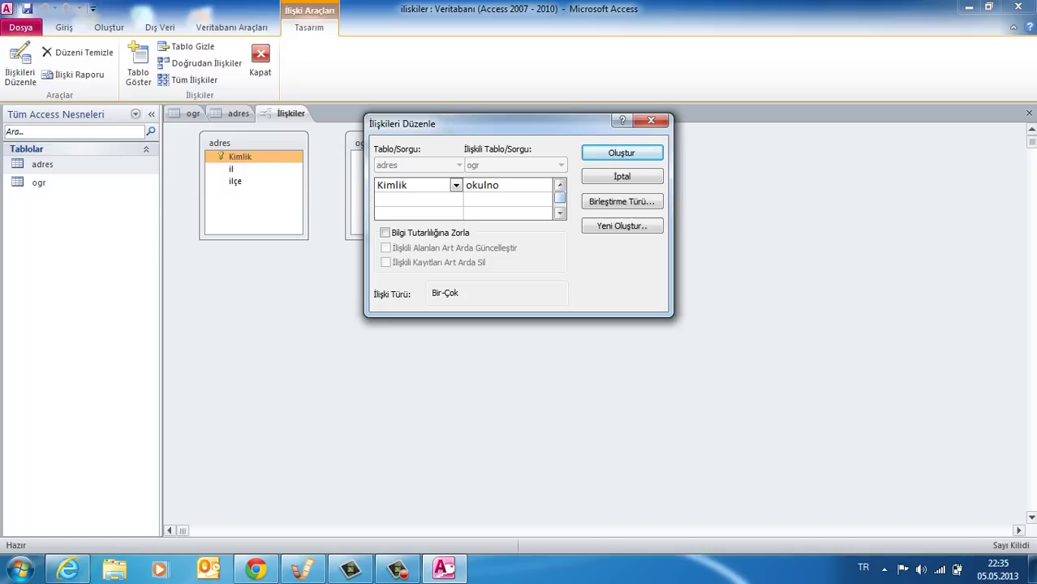
{"action": "left_click", "coordinate": [621, 152]}
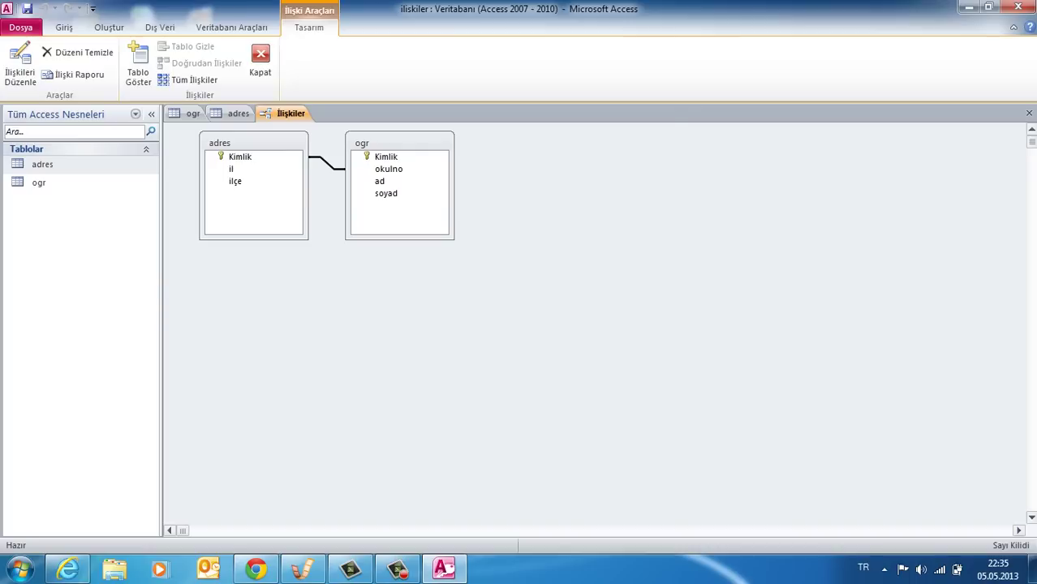
{"action": "double_click", "coordinate": [328, 163]}
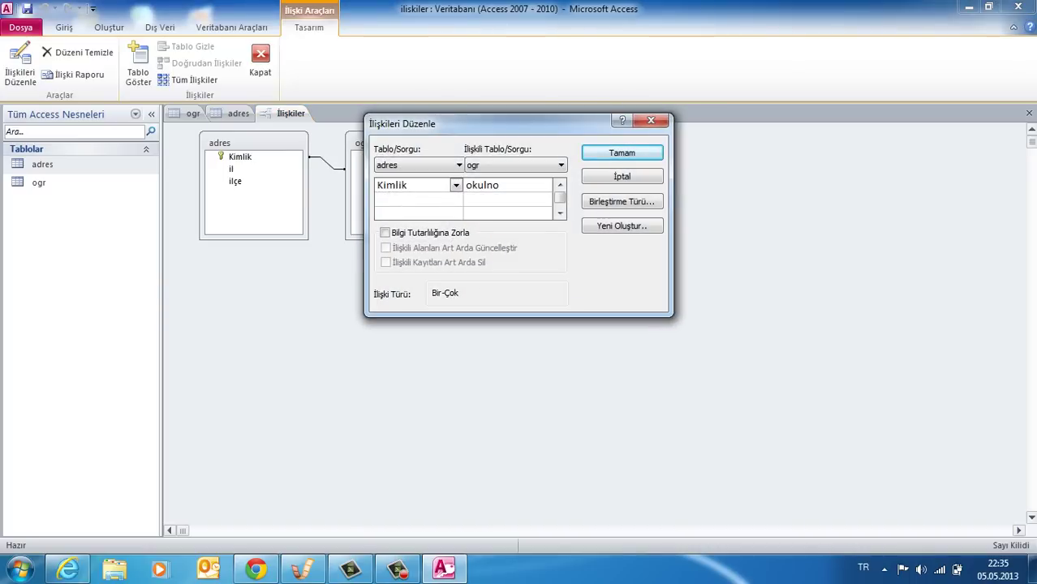
Step: Delete the existing adres–ogr relationship
{"action": "left_click", "coordinate": [651, 120]}
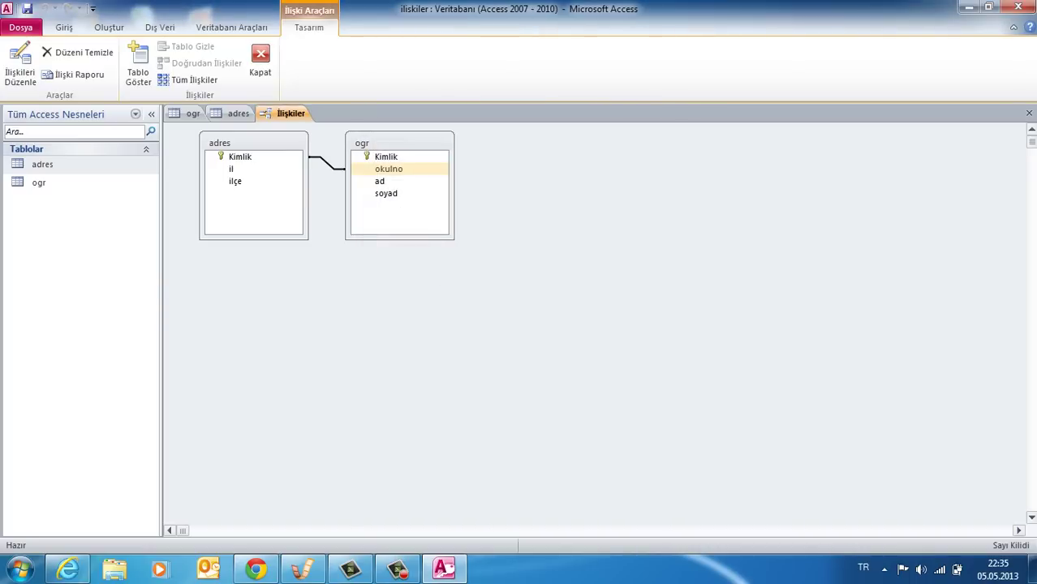
{"action": "key", "text": "Delete"}
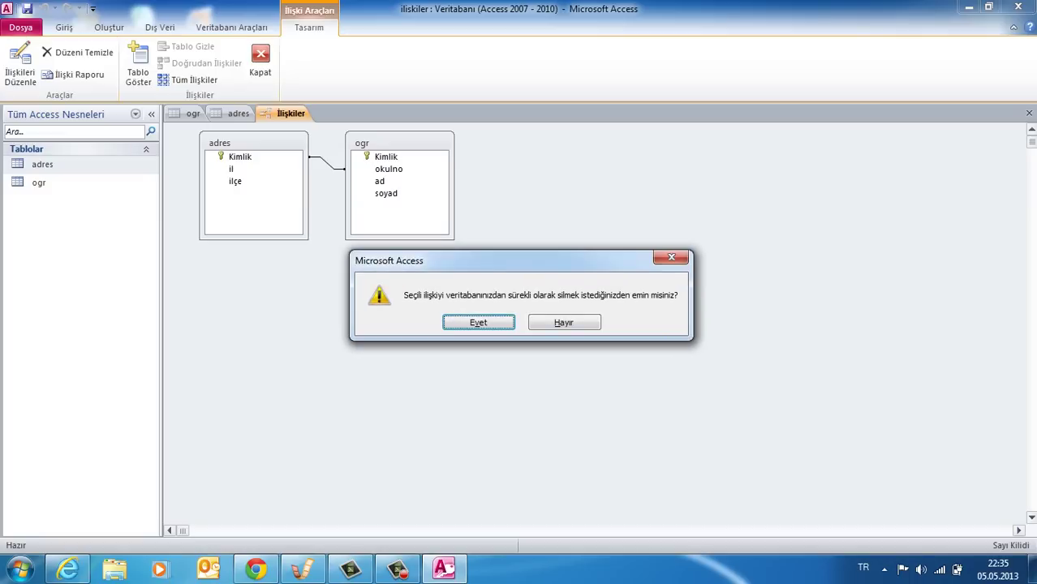
{"action": "key", "text": "Return"}
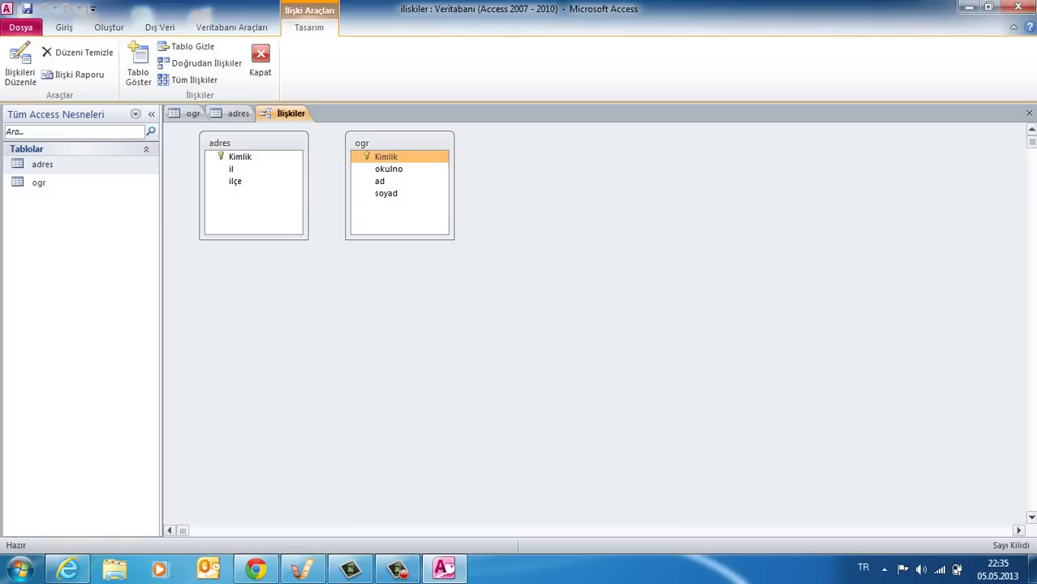
Step: Relink adres Kimlik to ogr okulno, then open the adres table's datasheet
{"action": "left_click", "coordinate": [240, 157]}
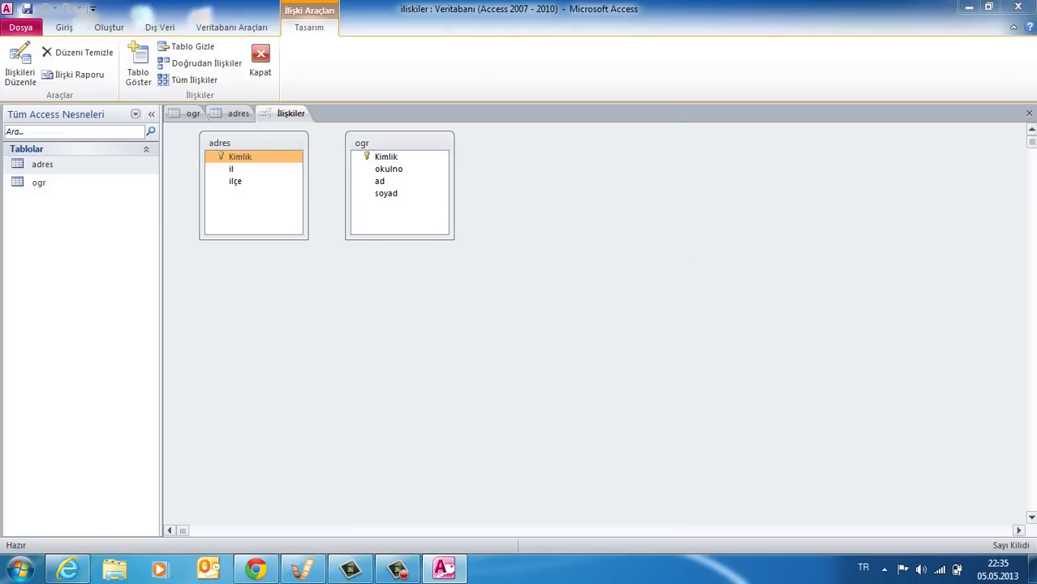
{"action": "left_click_drag", "start_coordinate": [240, 156], "coordinate": [389, 169]}
{"action": "key", "text": "Return"}
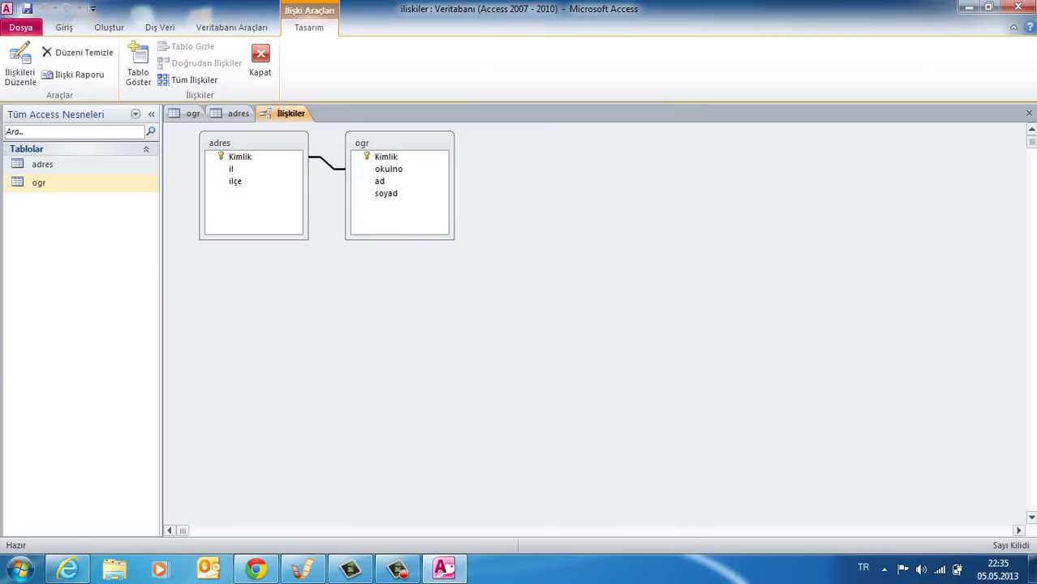
{"action": "left_click", "coordinate": [42, 164]}
{"action": "double_click", "coordinate": [43, 164]}
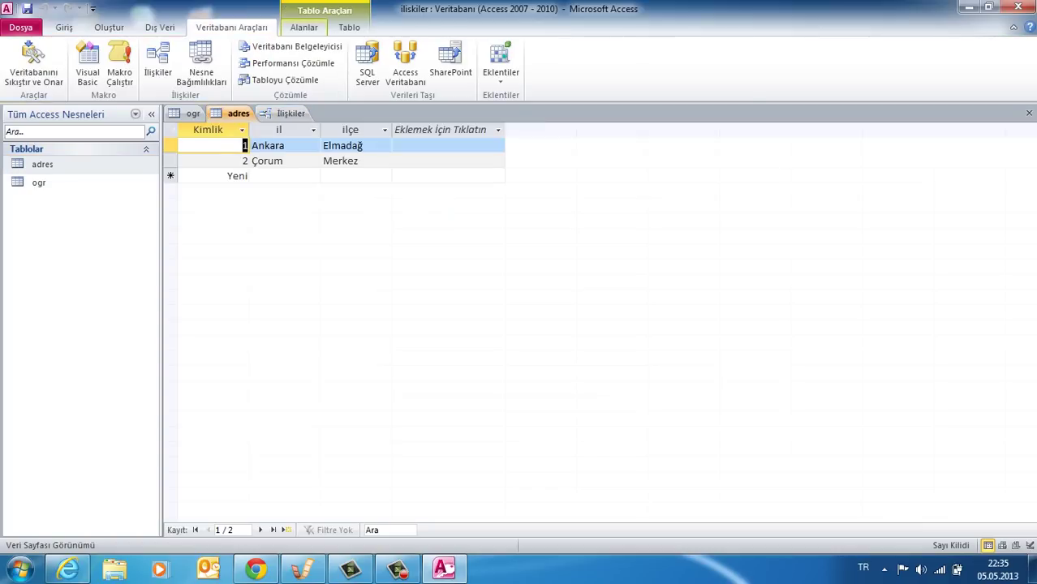
Step: Review the adres table's field design, close it, and open the ogr table
{"action": "left_click", "coordinate": [303, 27]}
{"action": "left_click", "coordinate": [25, 60]}
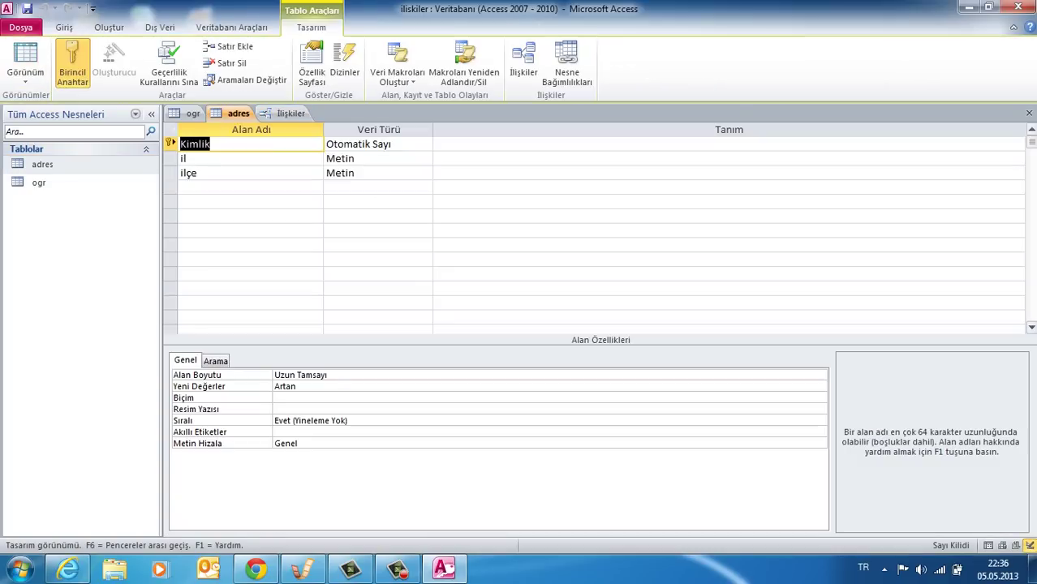
{"action": "left_click", "coordinate": [1028, 113]}
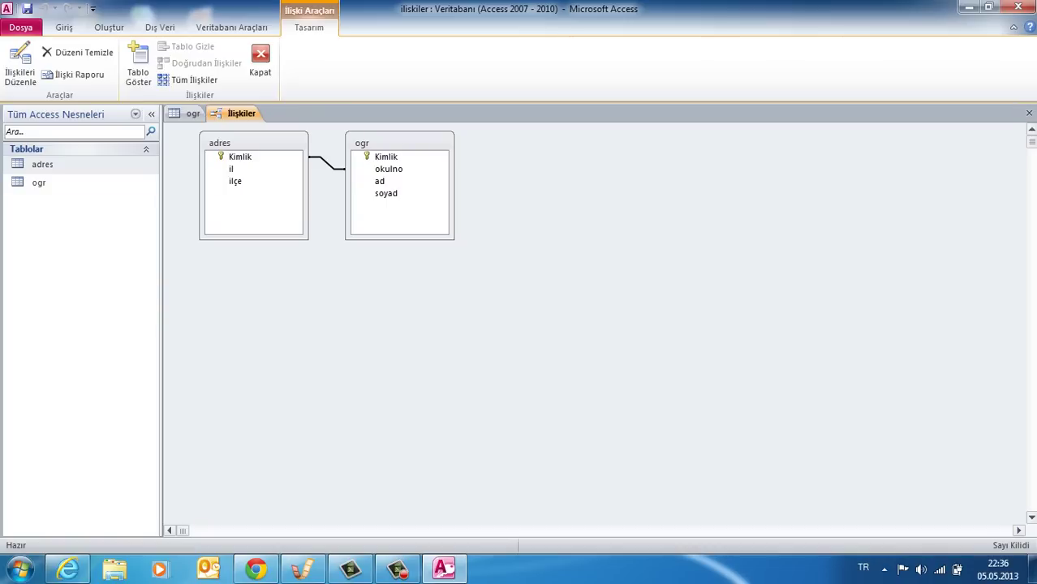
{"action": "double_click", "coordinate": [39, 182]}
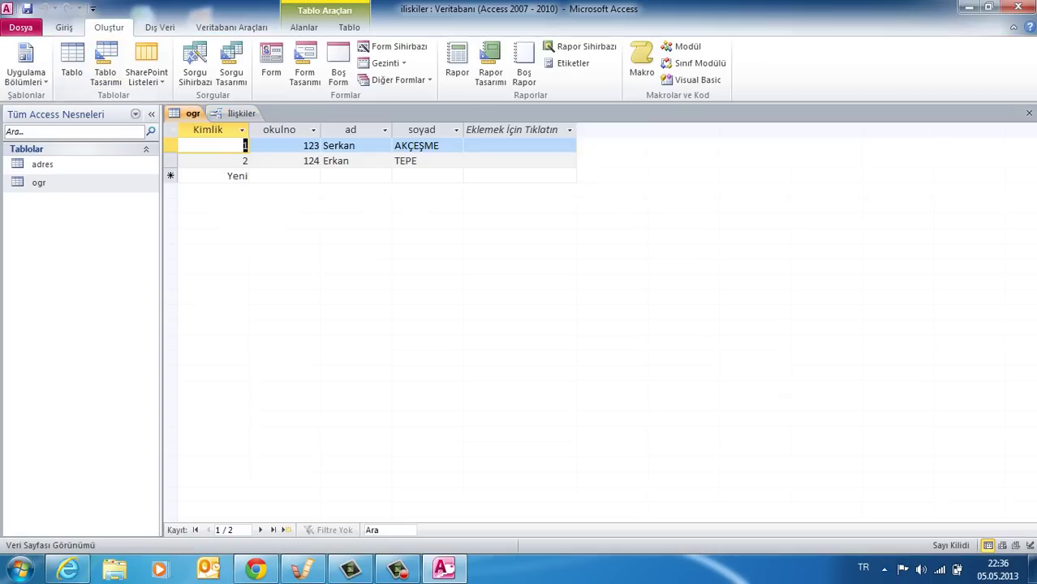
Step: Review the ogr table's field design, close it, and reopen the adres records
{"action": "left_click", "coordinate": [303, 27]}
{"action": "left_click", "coordinate": [25, 61]}
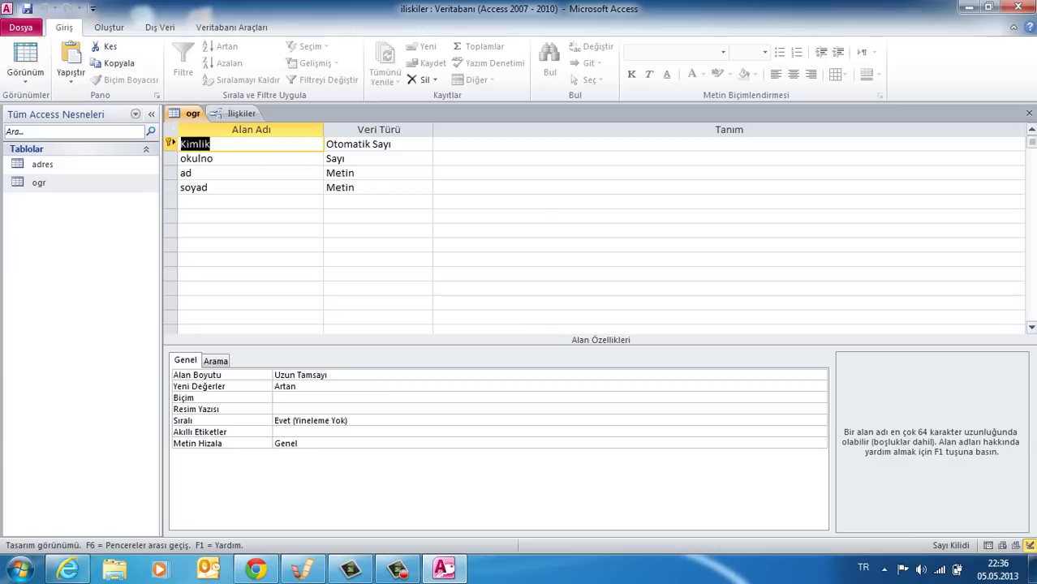
{"action": "left_click", "coordinate": [1029, 113]}
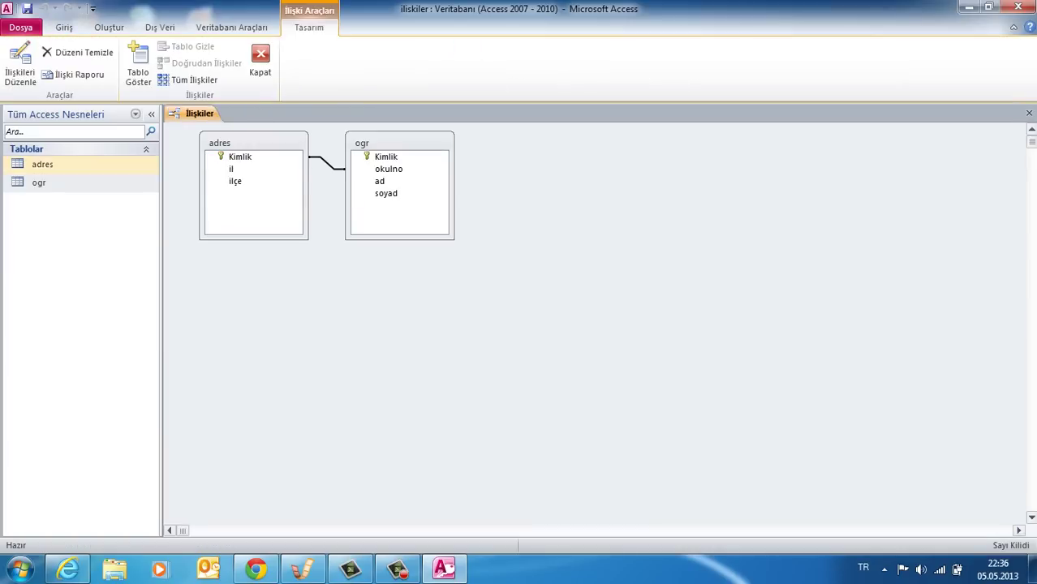
{"action": "double_click", "coordinate": [42, 164]}
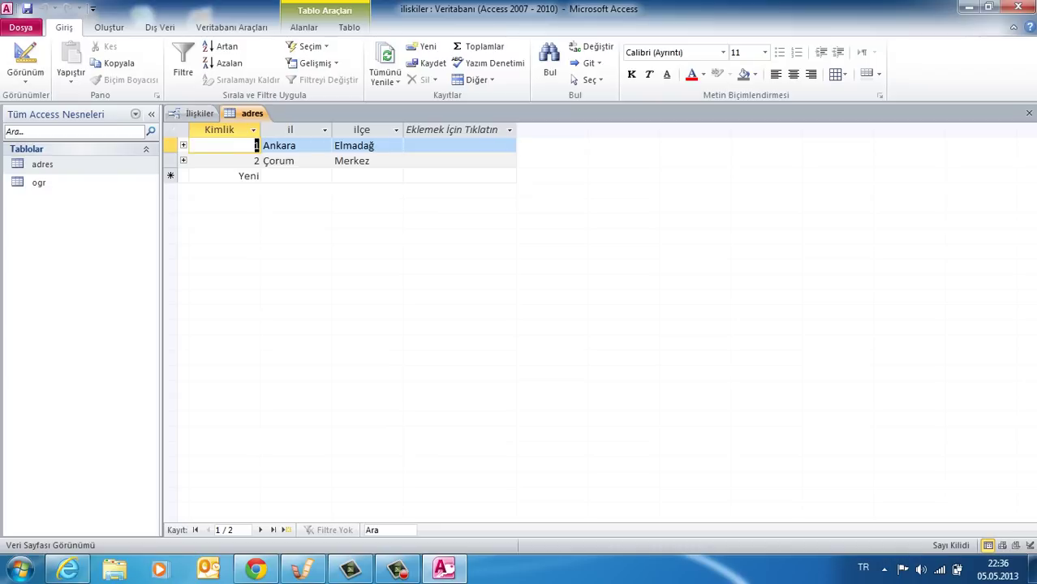
Step: Expand the Ankara and Çorum records to reveal their empty ogr rows, then minimise Access
{"action": "key", "text": "ctrl+shift+Down"}
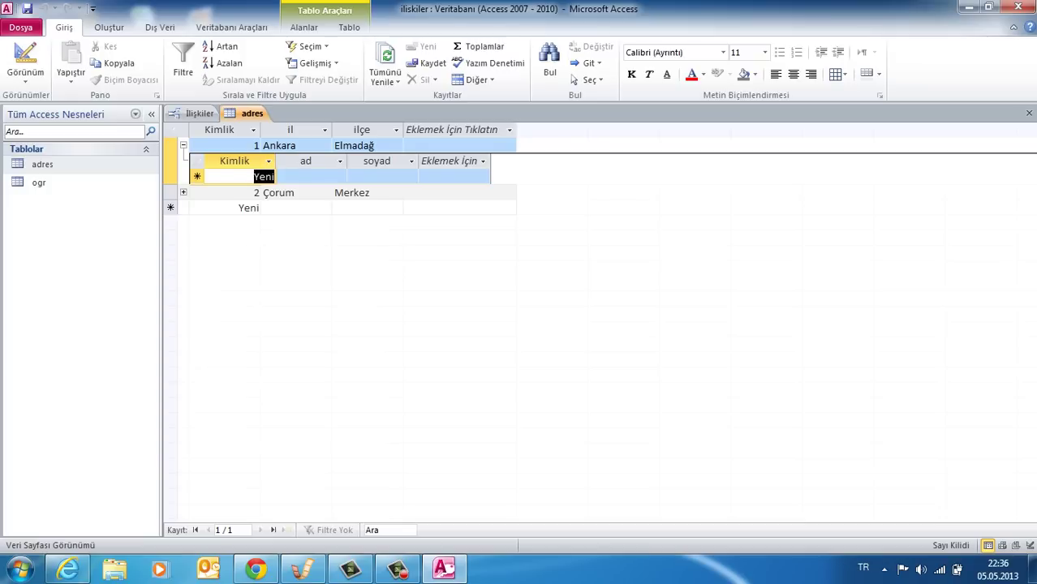
{"action": "left_click", "coordinate": [182, 193]}
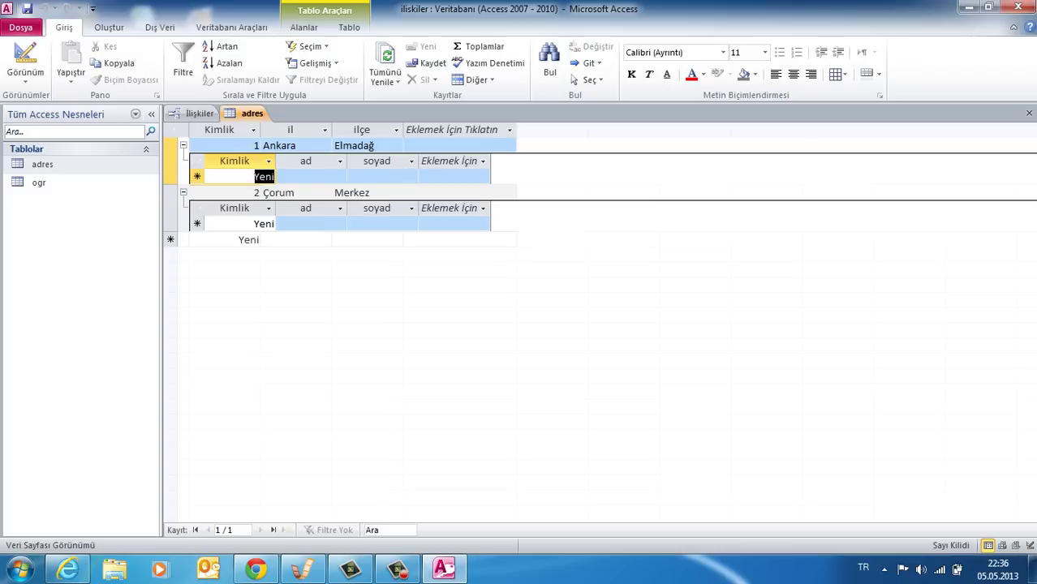
{"action": "left_click", "coordinate": [340, 161]}
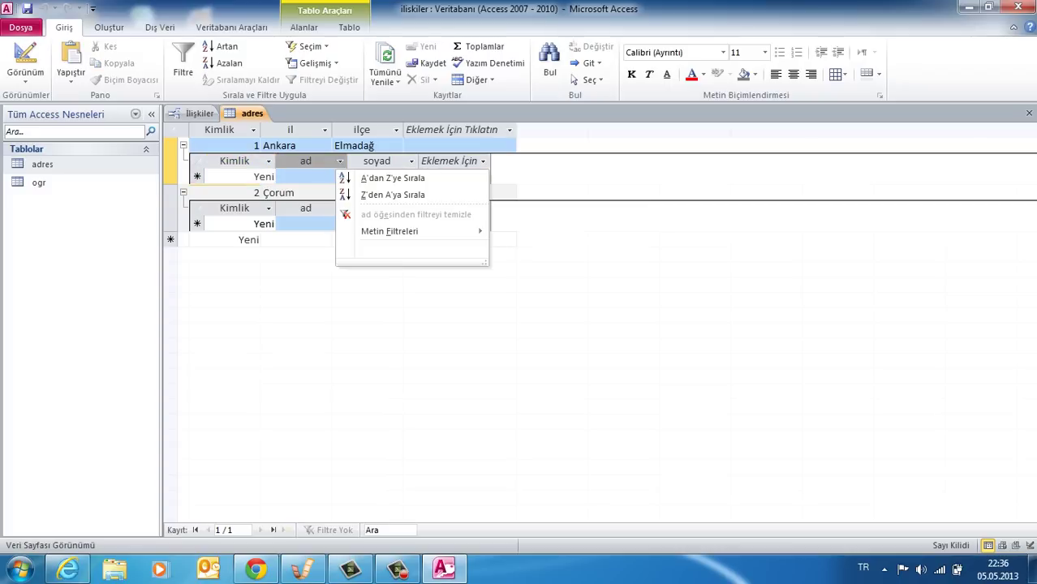
{"action": "key", "text": "Escape"}
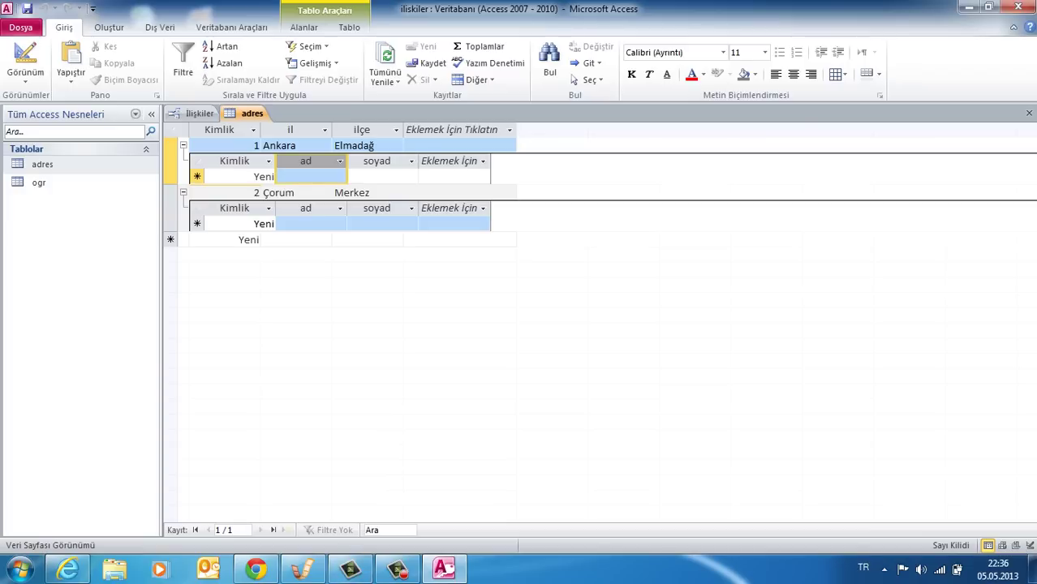
{"action": "left_click", "coordinate": [969, 7]}
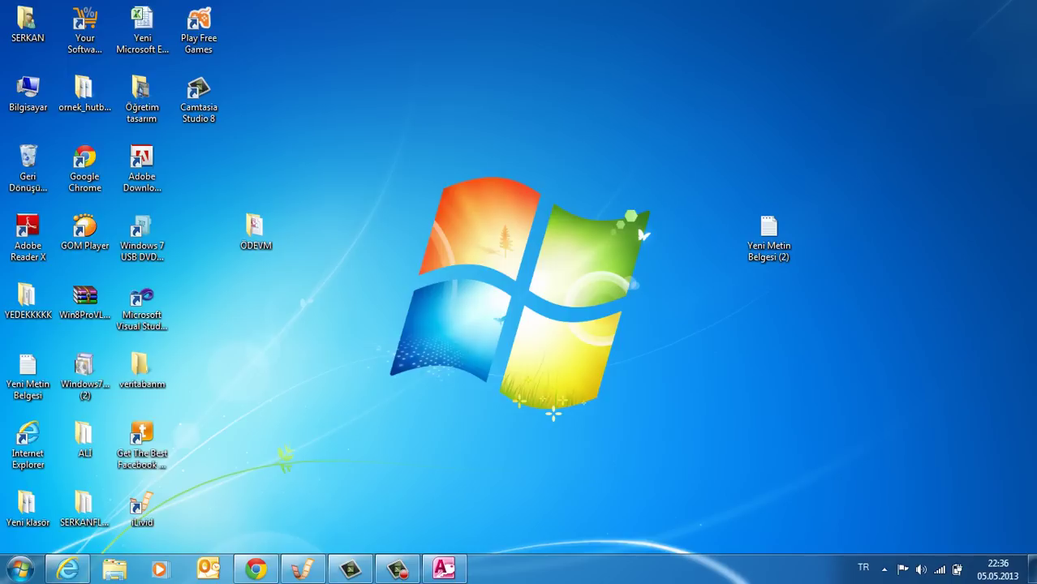
{"action": "left_click", "coordinate": [142, 304]}
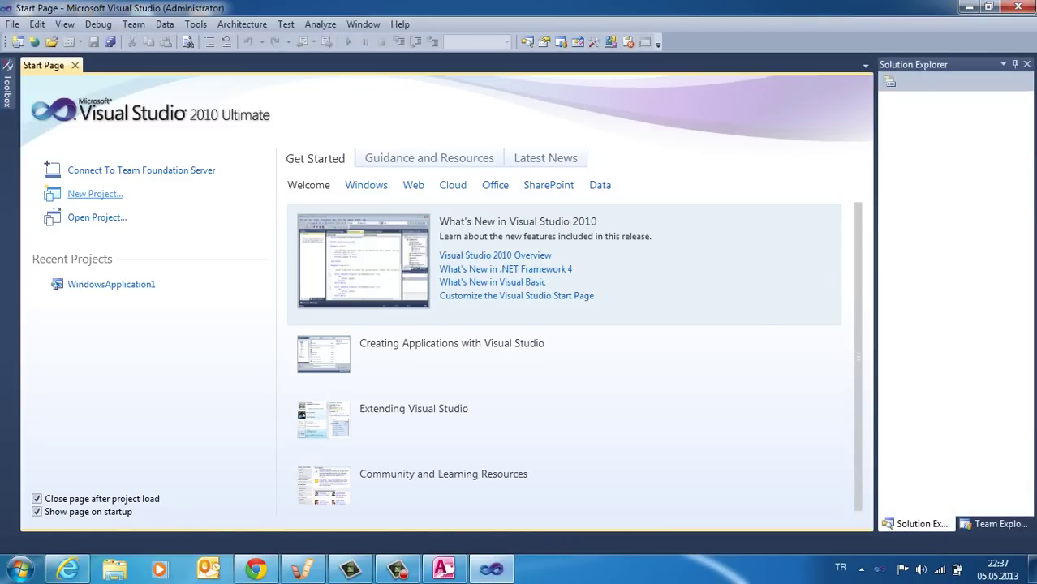
Step: Begin a new Visual Basic Web project named iliskiler and browse for its location folder
{"action": "left_click", "coordinate": [95, 194]}
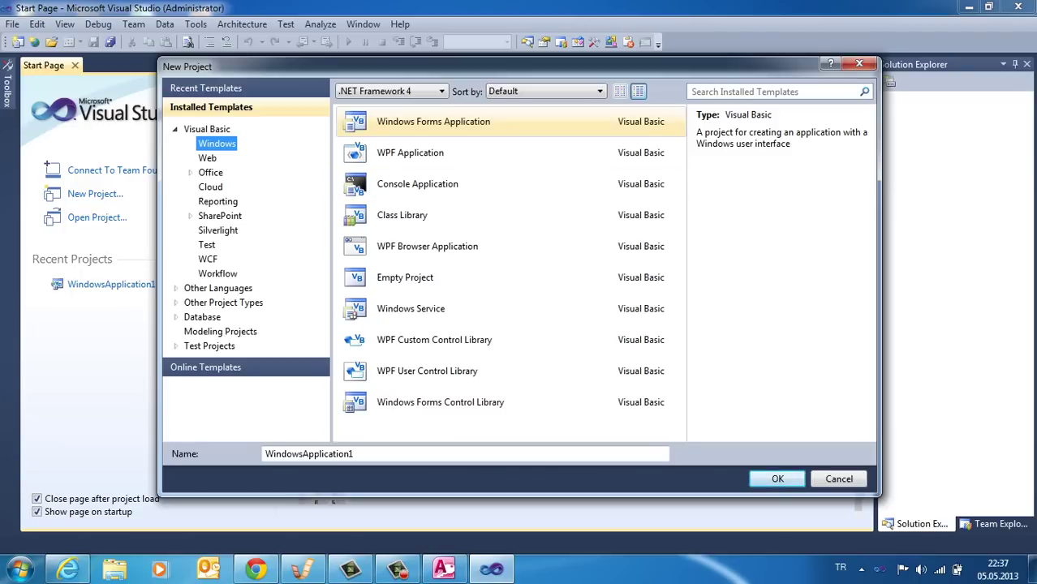
{"action": "left_click", "coordinate": [410, 153]}
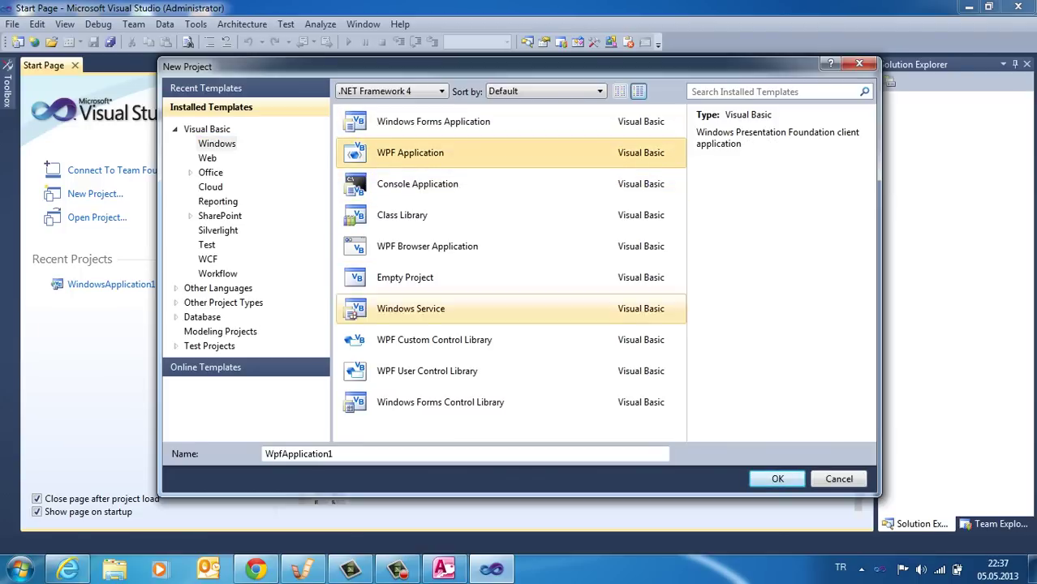
{"action": "left_click", "coordinate": [207, 158]}
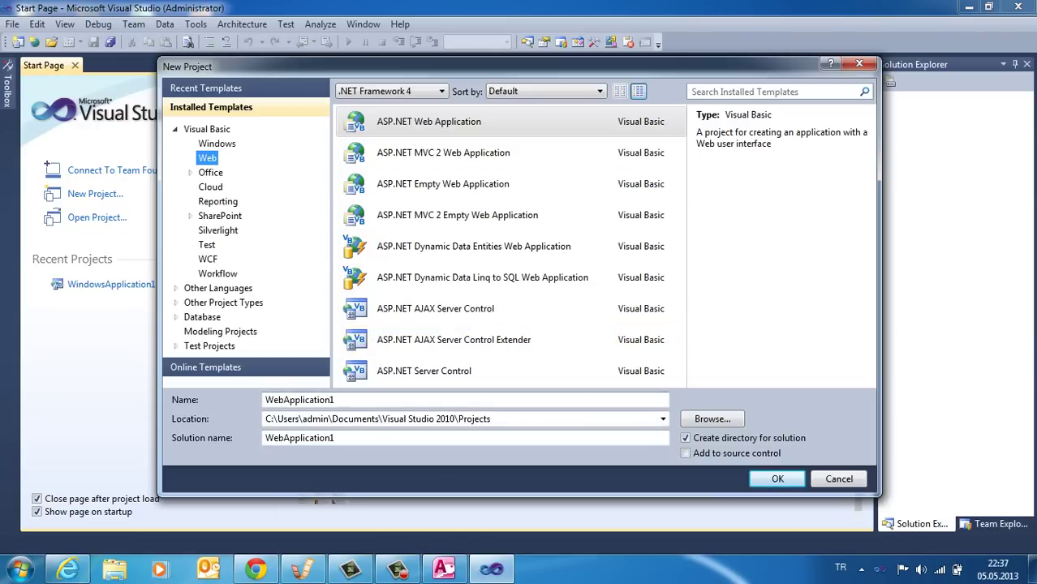
{"action": "key", "text": "alt+n"}
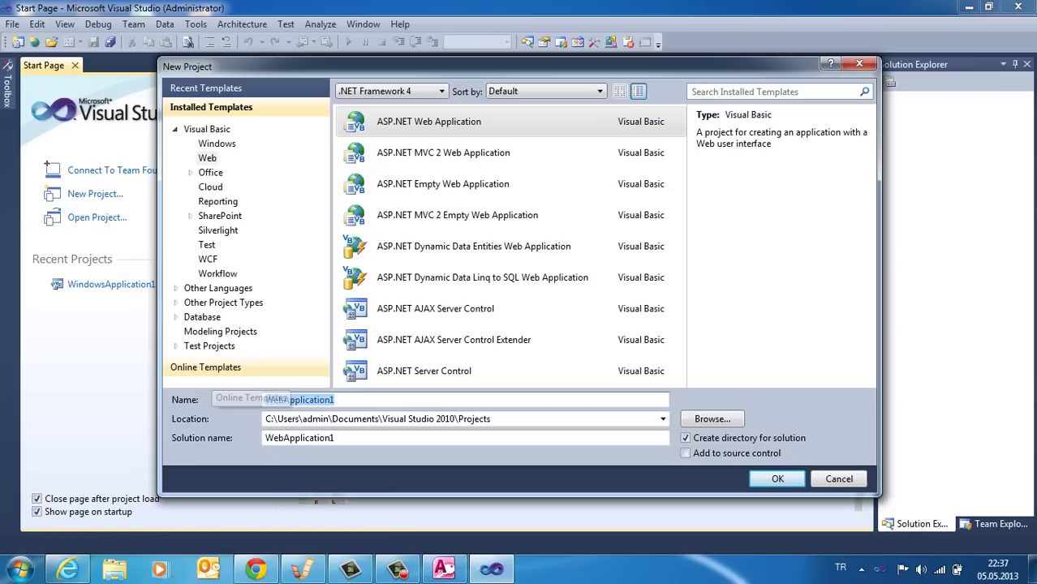
{"action": "type", "text": "is"}
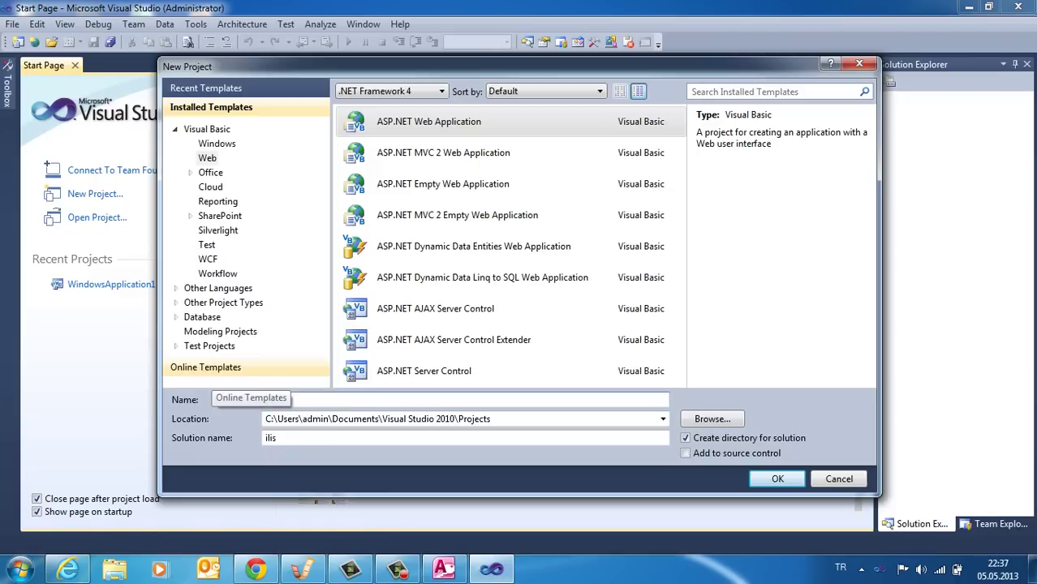
{"action": "type", "text": "kiler"}
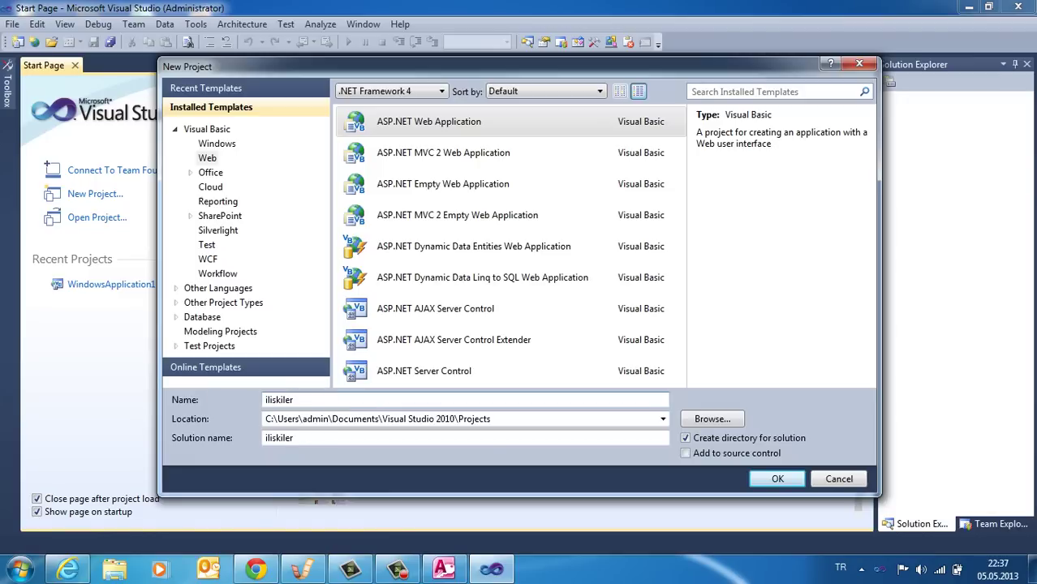
{"action": "left_click", "coordinate": [712, 419]}
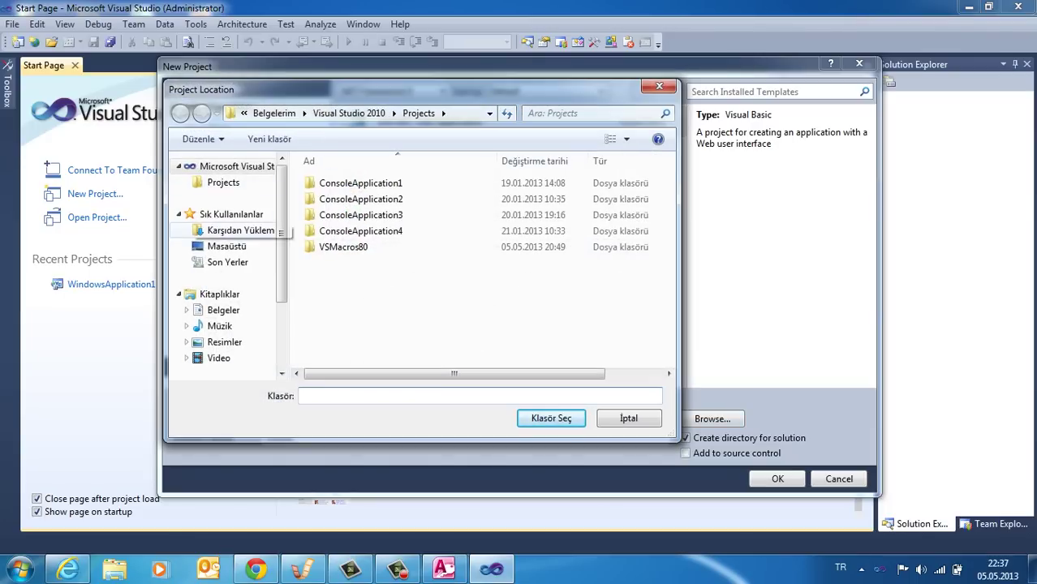
Step: Create a new desktop folder named iliskiler, correcting the misspelled name
{"action": "left_click", "coordinate": [226, 246]}
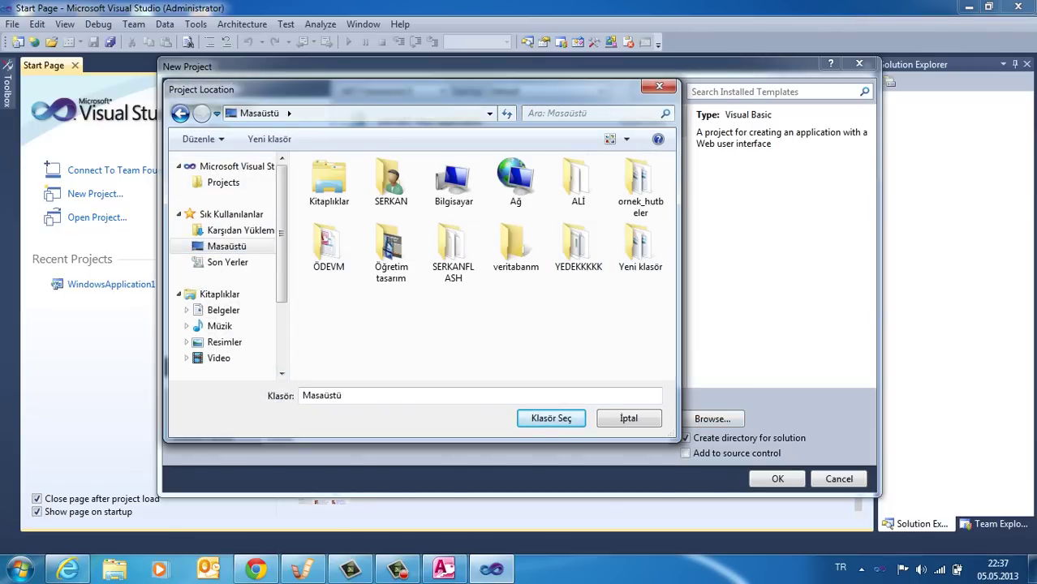
{"action": "right_click", "coordinate": [466, 326]}
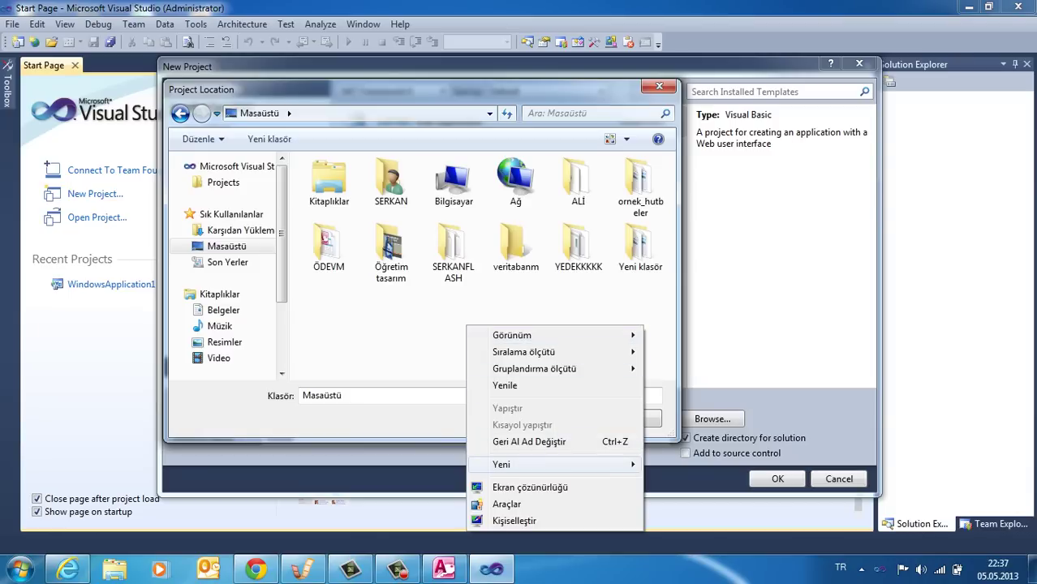
{"action": "left_click", "coordinate": [678, 257]}
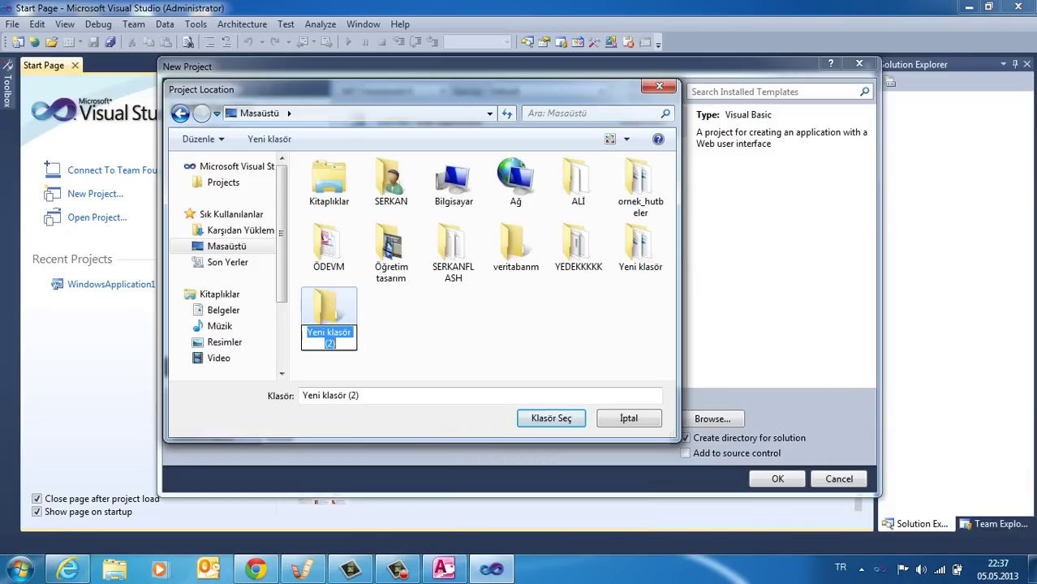
{"action": "type", "text": "il,"}
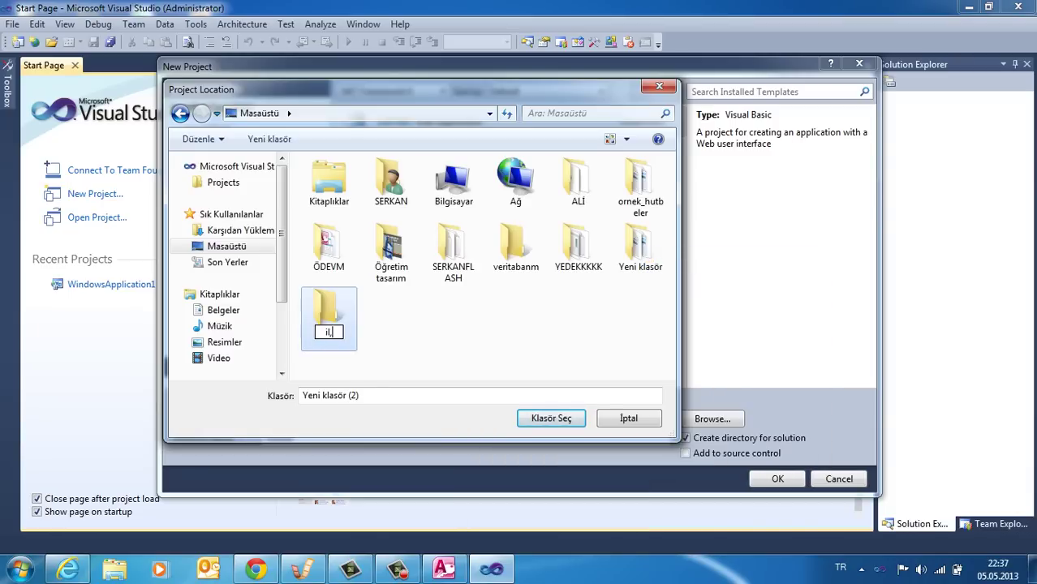
{"action": "type", "text": "skiler"}
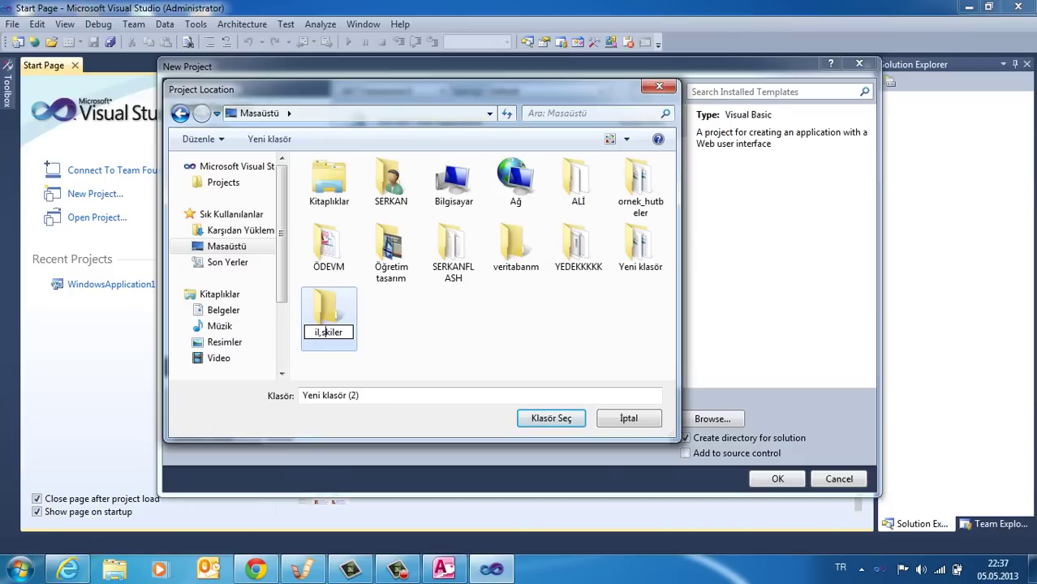
{"action": "left_click", "coordinate": [319, 333]}
{"action": "type", "text": "i"}
{"action": "key", "text": "Return"}
{"action": "key", "text": "Return"}
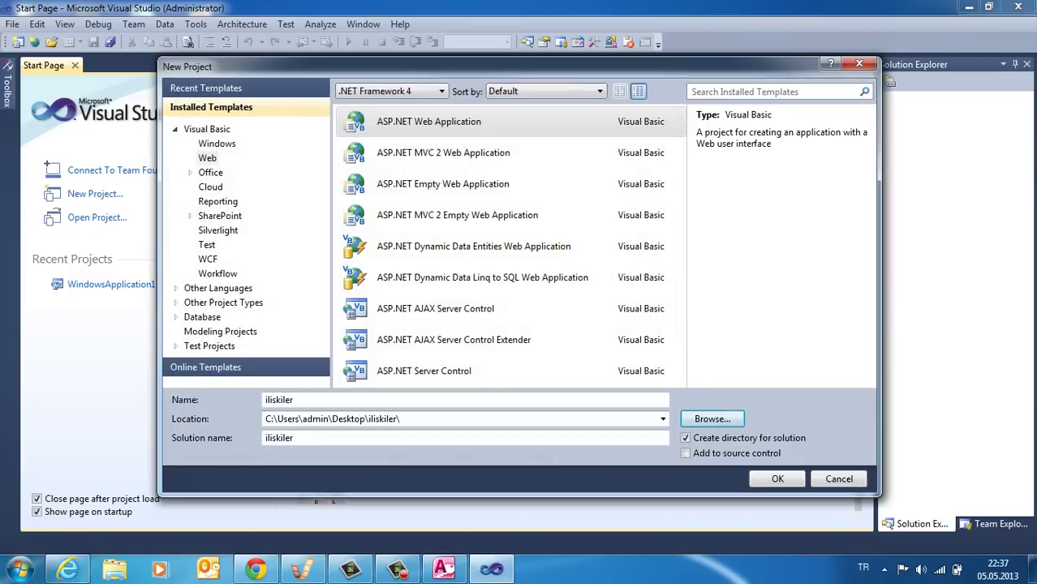
Step: Create iliskiler as a Visual Basic Windows Forms Application
{"action": "left_click", "coordinate": [216, 143]}
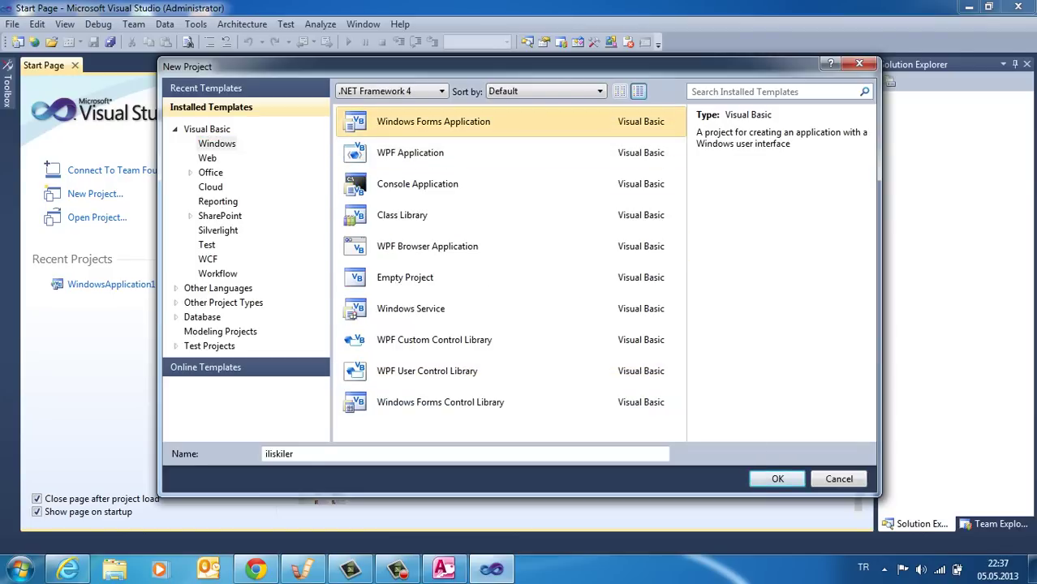
{"action": "left_click", "coordinate": [777, 479]}
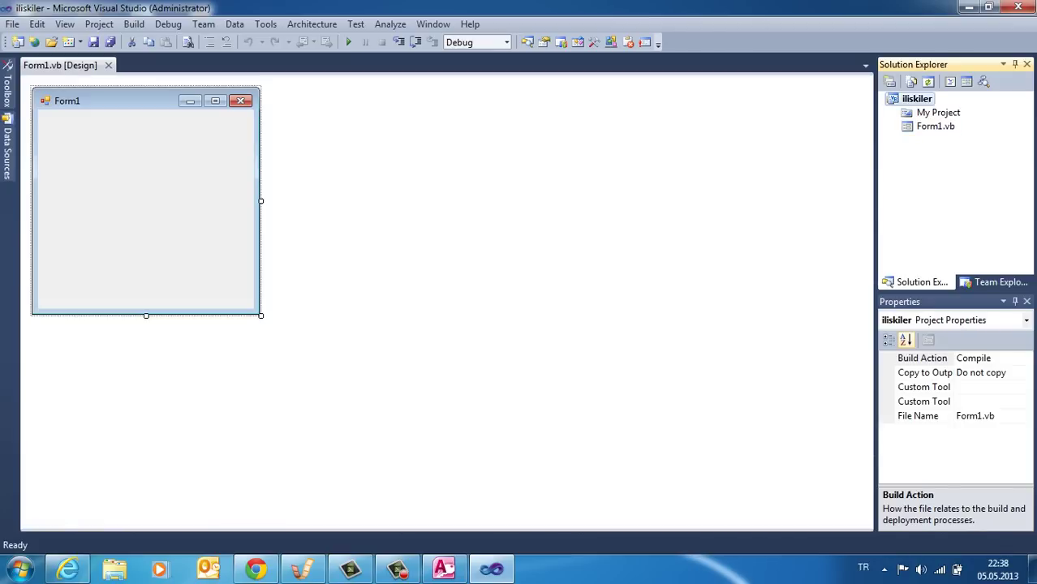
Step: Add a Data > DataSet item, DataSet1.xsd, to the iliskiler project
{"action": "right_click", "coordinate": [897, 99]}
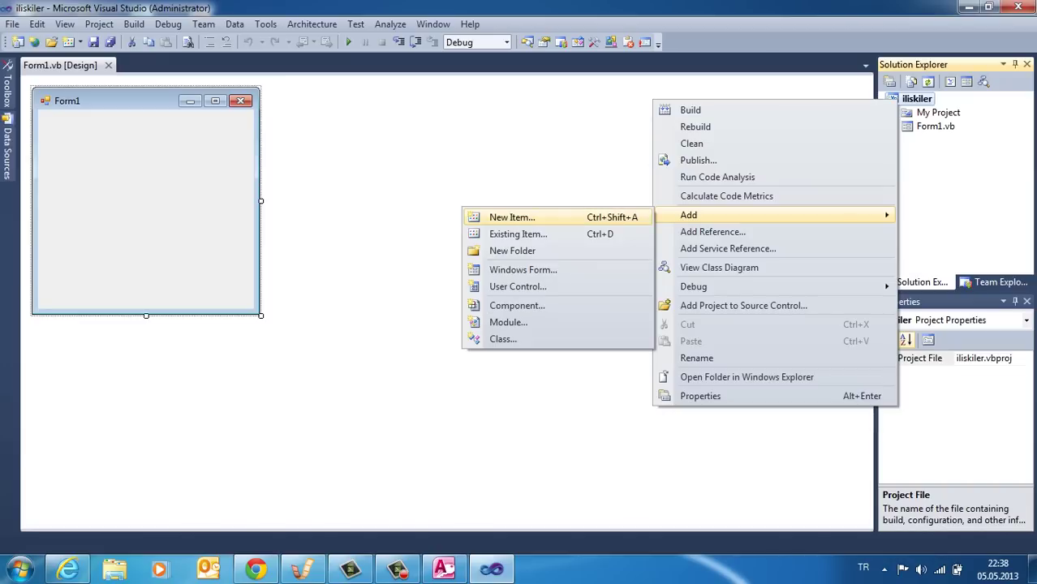
{"action": "left_click", "coordinate": [512, 218]}
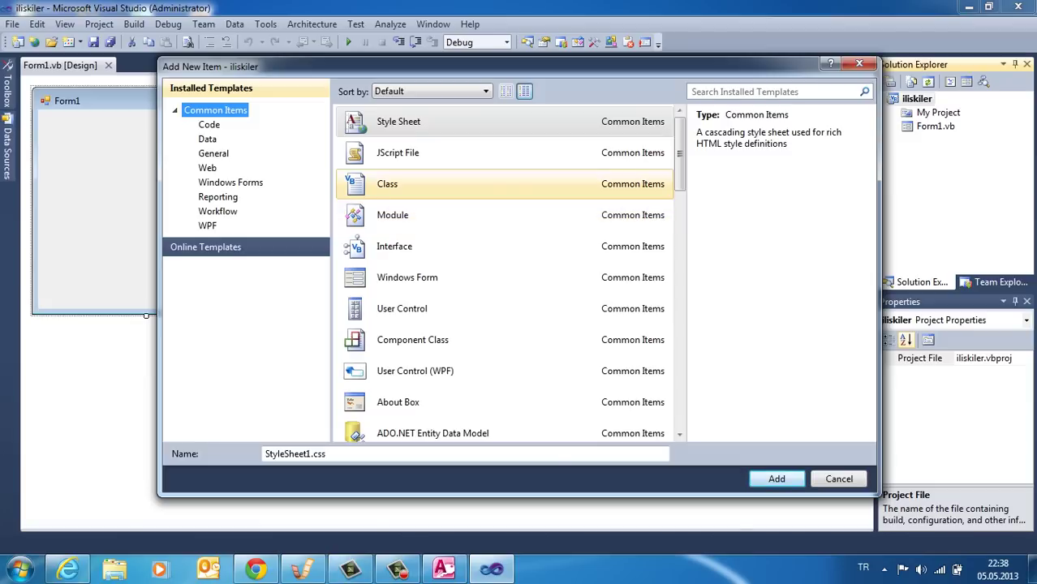
{"action": "left_click", "coordinate": [207, 138]}
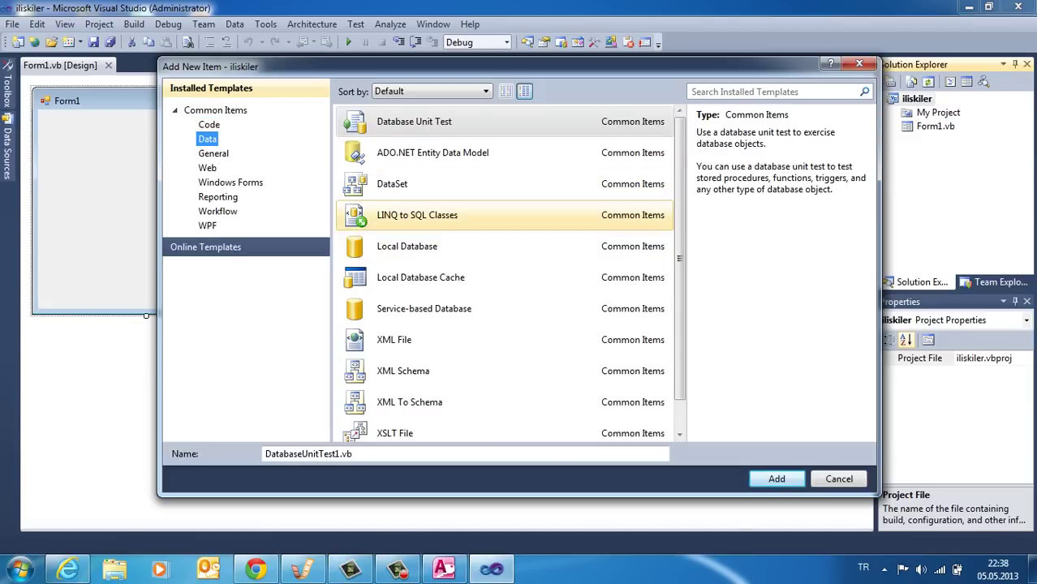
{"action": "left_click", "coordinate": [402, 184]}
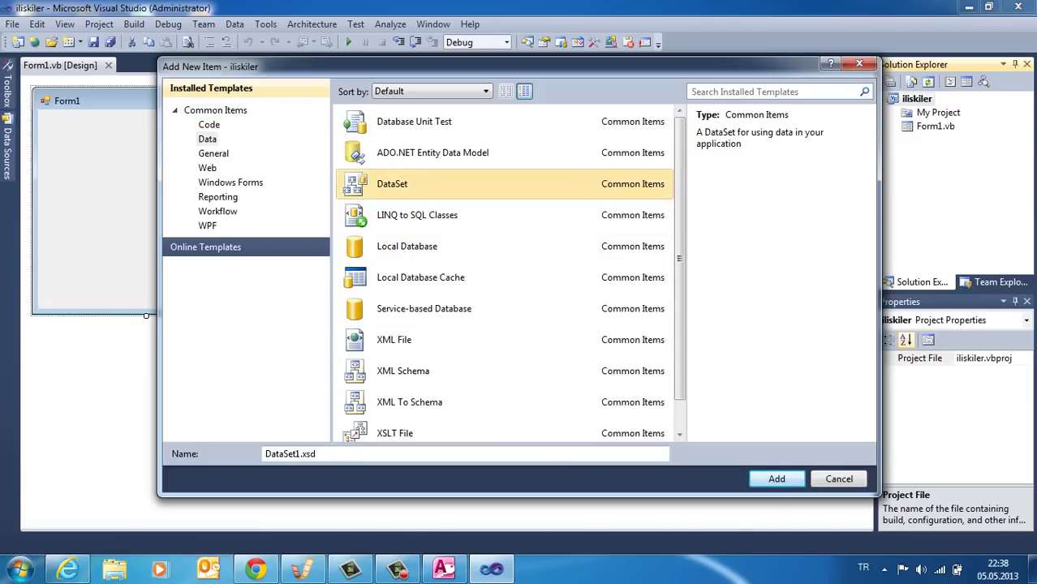
{"action": "left_click", "coordinate": [777, 479]}
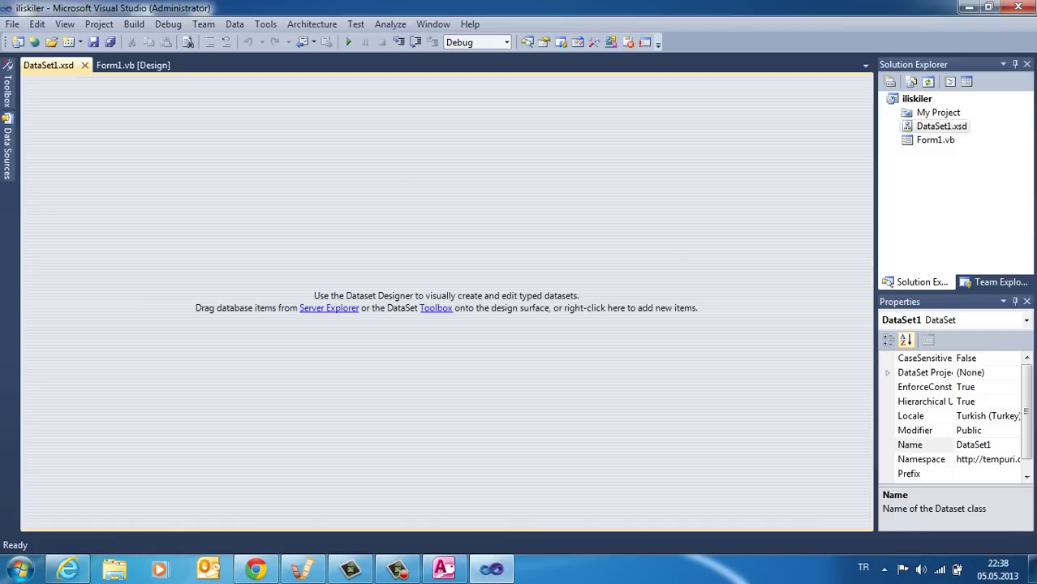
Step: Add a TableAdapter from the Toolbox's DataSet group to DataSet1
{"action": "key", "text": "ctrl+alt+x"}
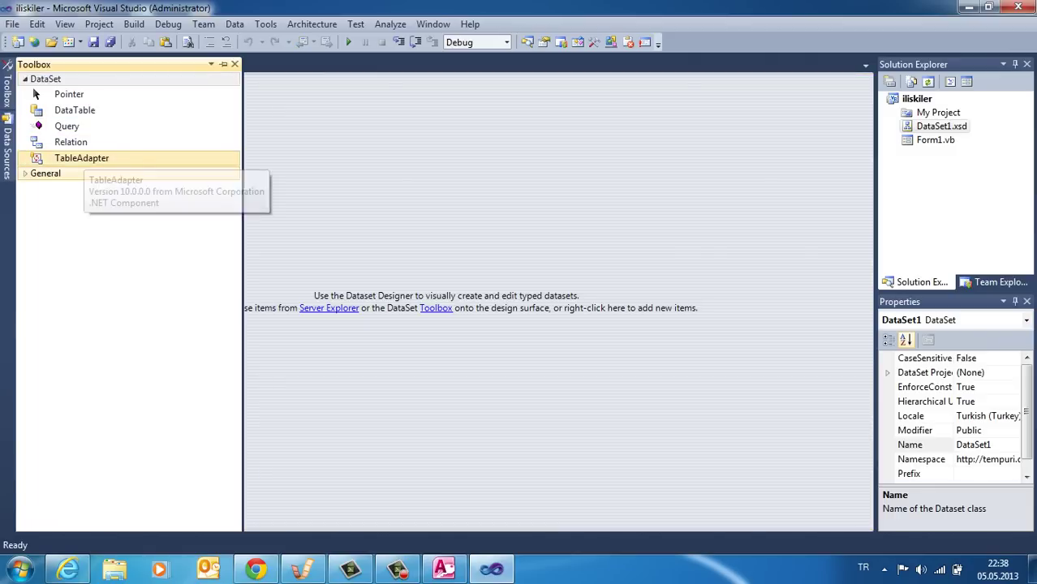
{"action": "double_click", "coordinate": [81, 158]}
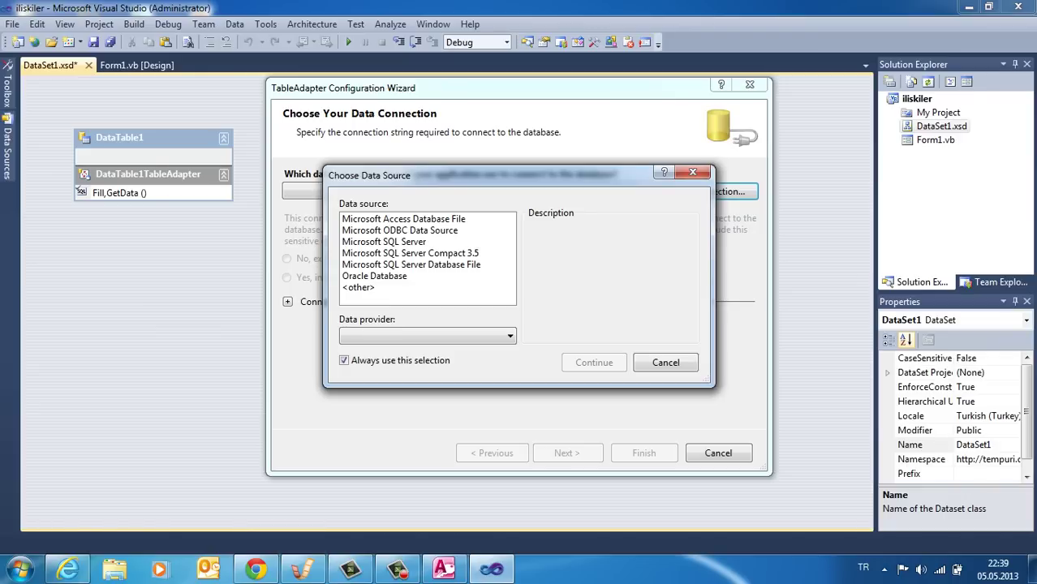
Step: Choose Microsoft Access Database File as the data source, without always using this choice
{"action": "left_click", "coordinate": [403, 219]}
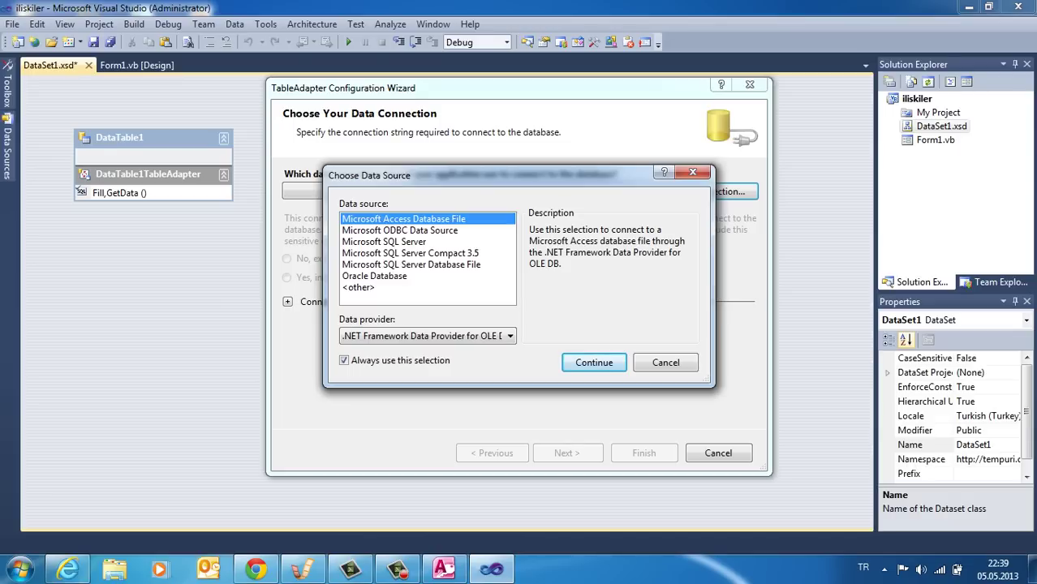
{"action": "key", "text": "alt+a"}
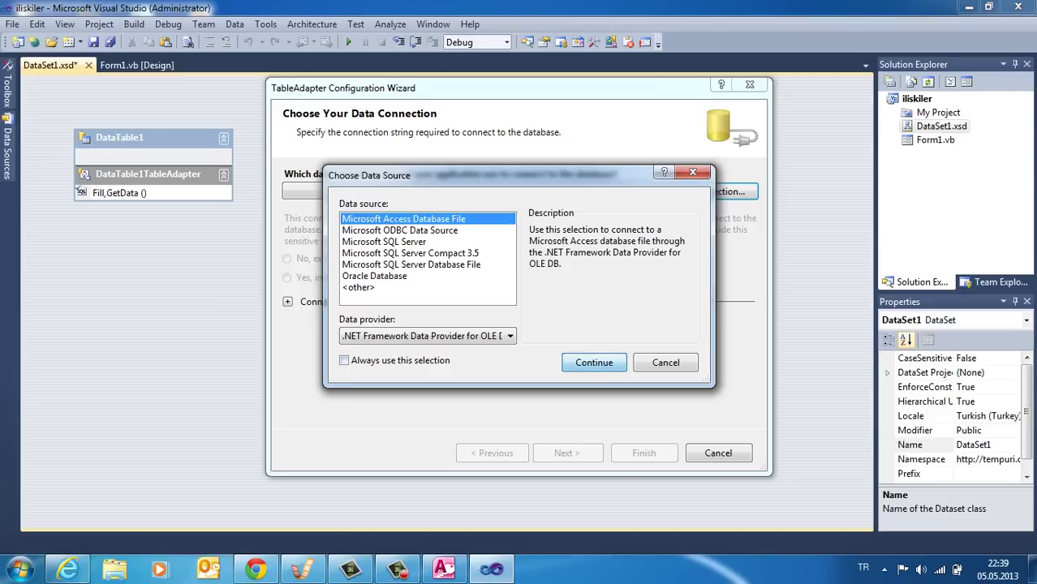
{"action": "key", "text": "Return"}
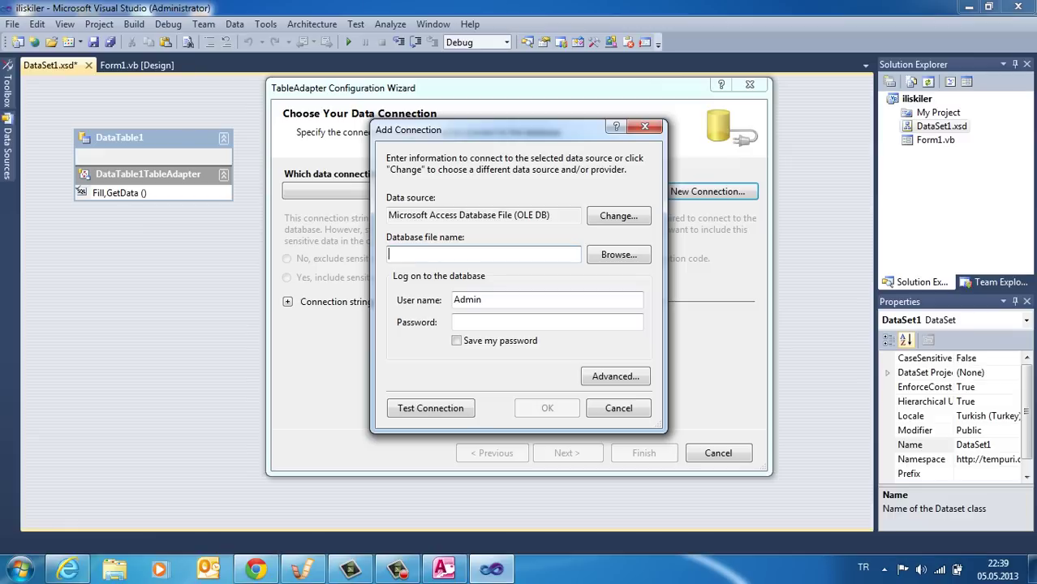
Step: Set ilişkiler.accdb from Belgeler as the connection's database file
{"action": "key", "text": "Tab"}
{"action": "key", "text": "space"}
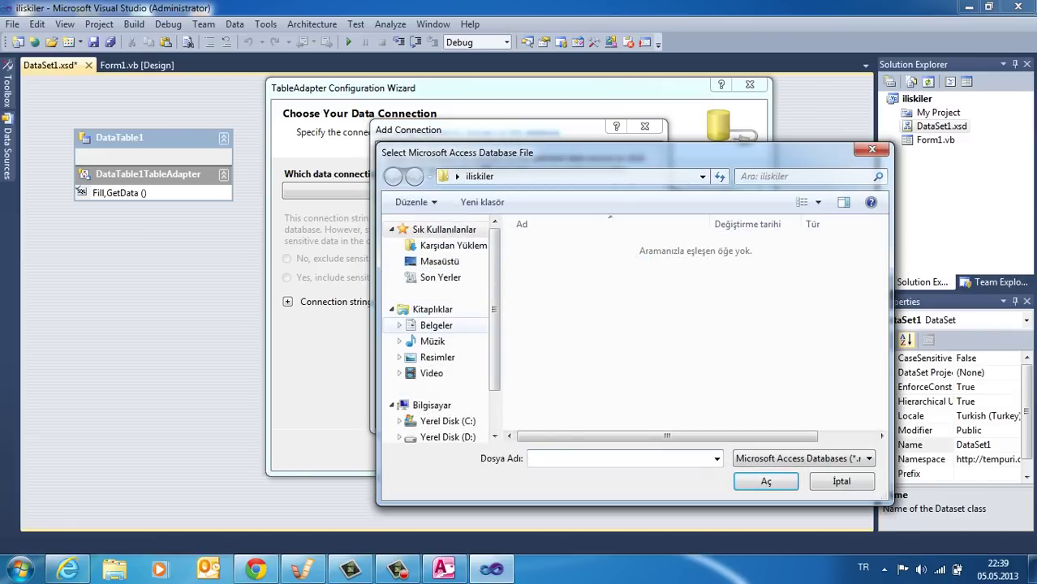
{"action": "left_click", "coordinate": [435, 325]}
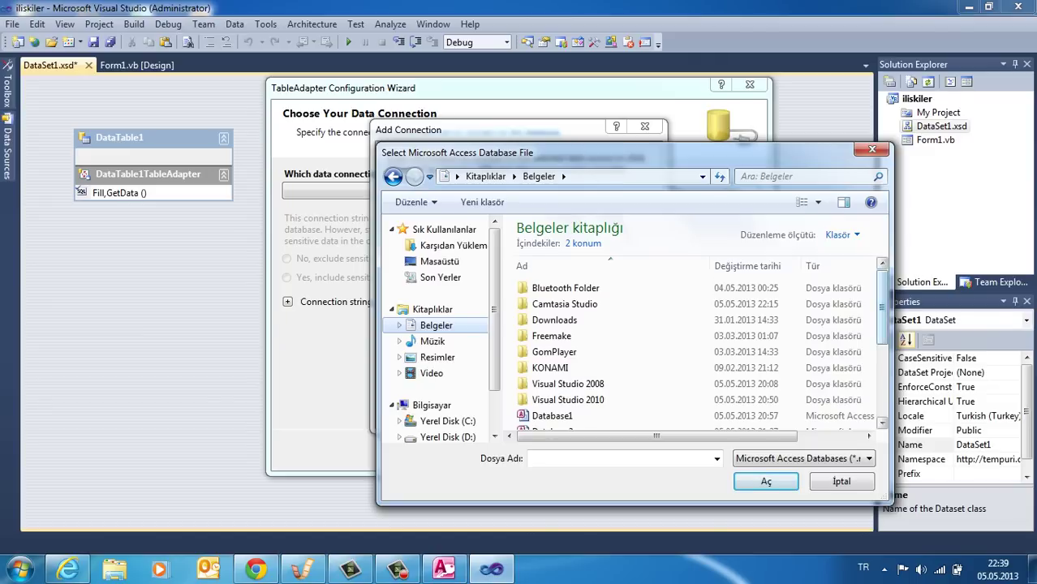
{"action": "scroll", "coordinate": [590, 391], "scroll_direction": "down", "scroll_amount": 2}
{"action": "scroll", "coordinate": [590, 391], "scroll_direction": "down", "scroll_amount": 1}
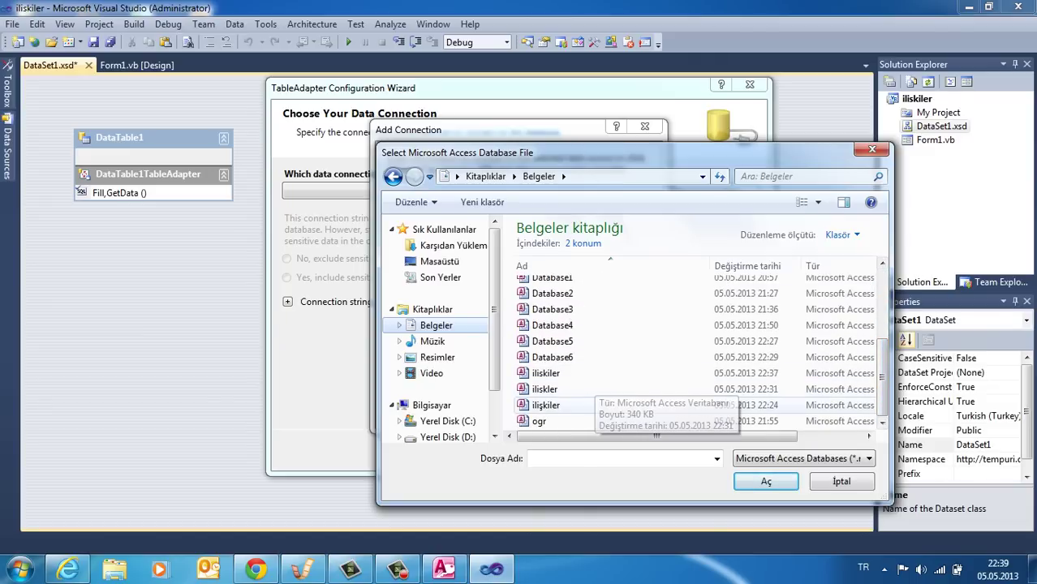
{"action": "left_click", "coordinate": [551, 405]}
{"action": "key", "text": "Return"}
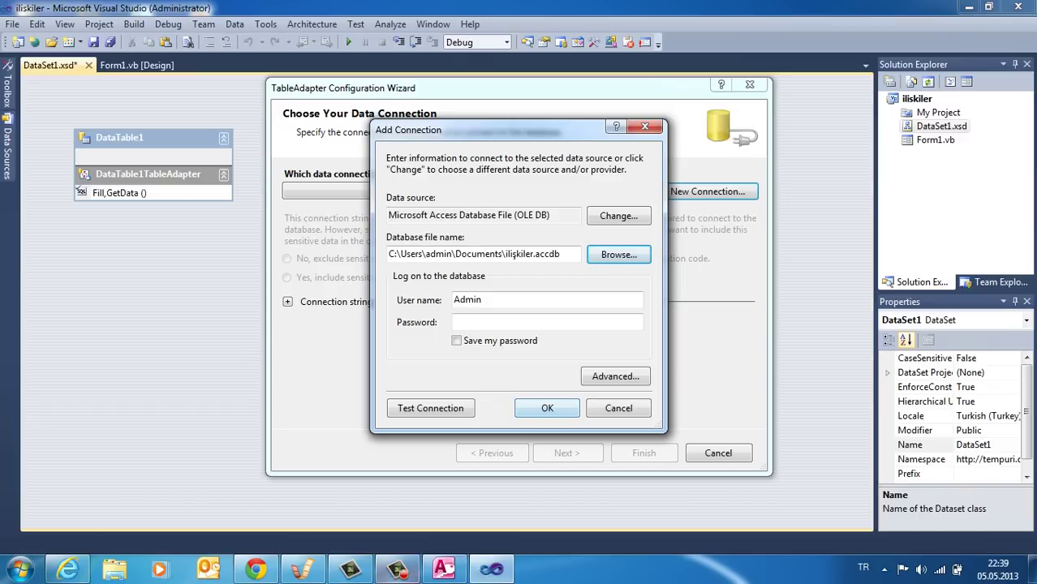
{"action": "left_click", "coordinate": [397, 569]}
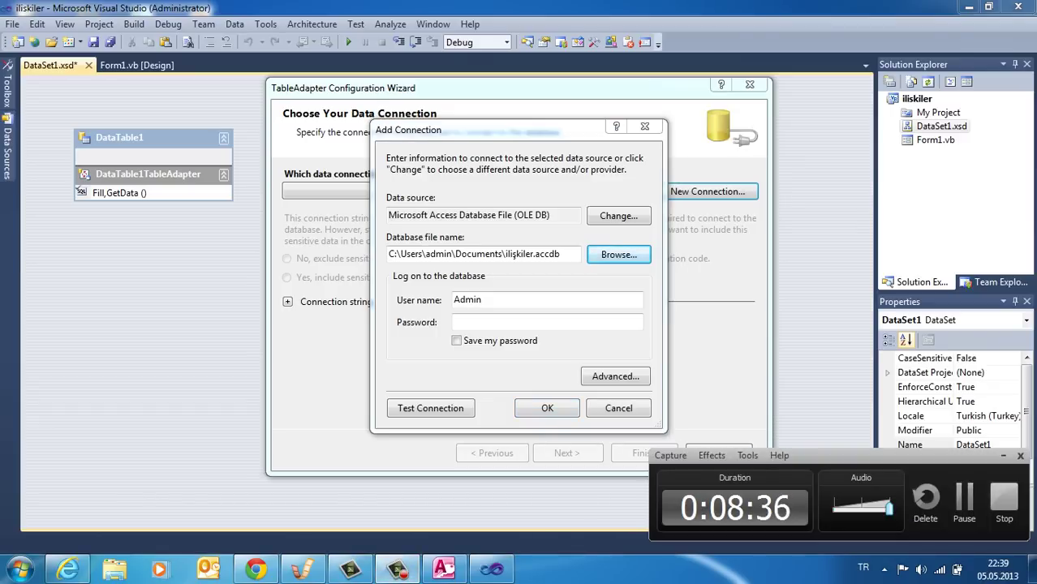